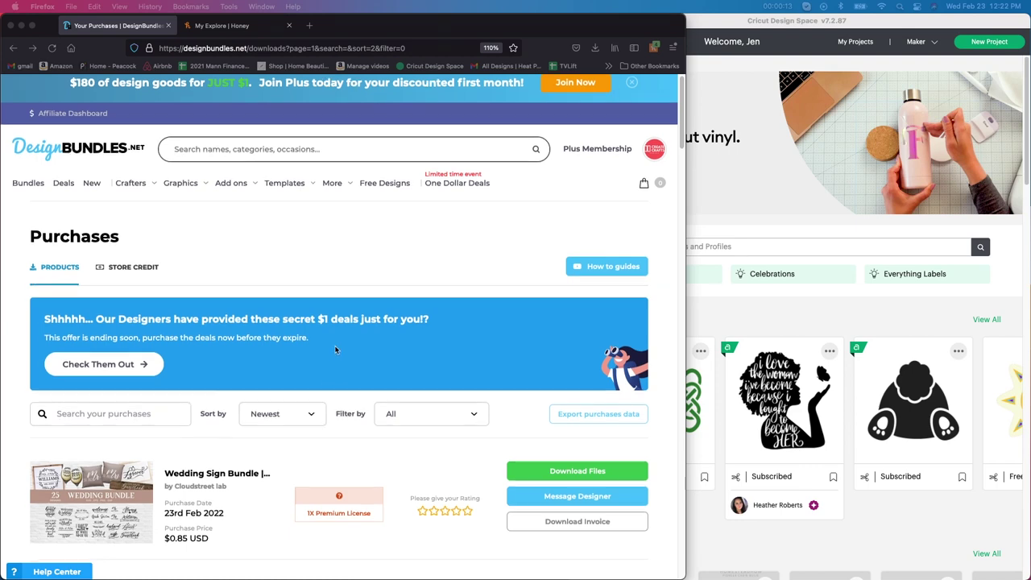
# Scroll up and down the Design Bundles purchases list to find the Wedding Sign Bundle.
pyautogui.scroll(-4, 335, 345)
pyautogui.scroll(-5, 334, 344)
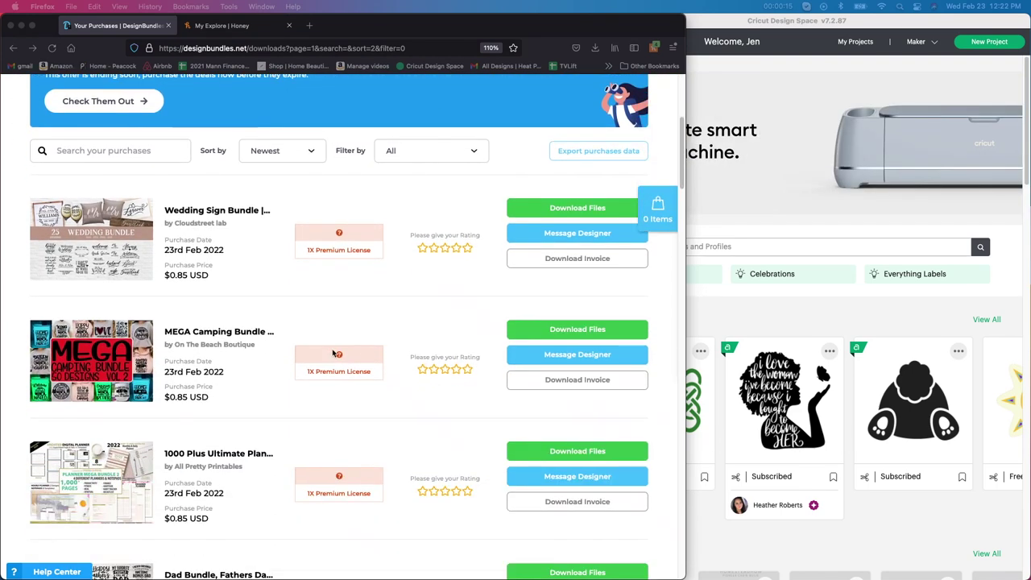
pyautogui.scroll(-4, 327, 357)
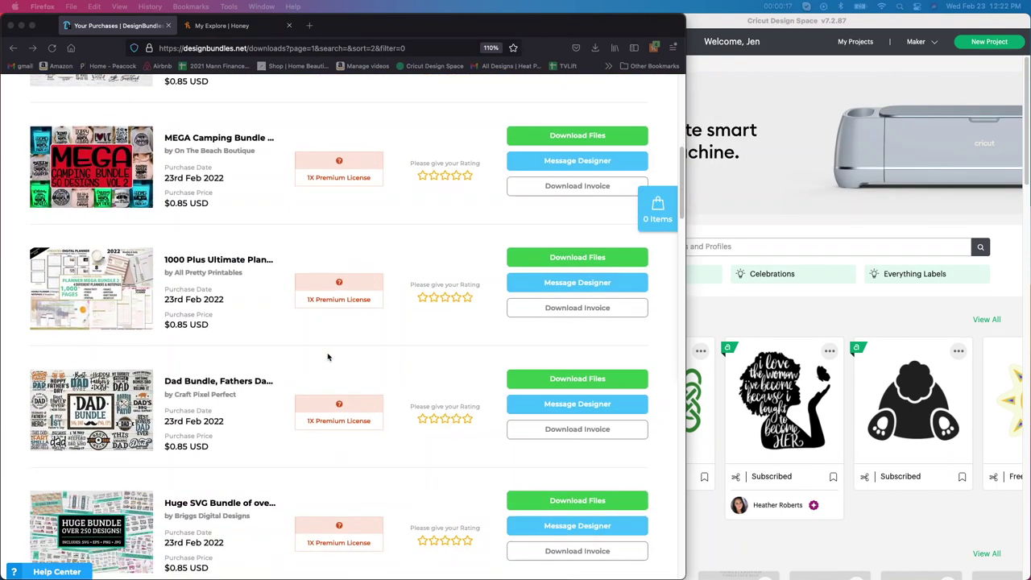
pyautogui.scroll(-1, 329, 355)
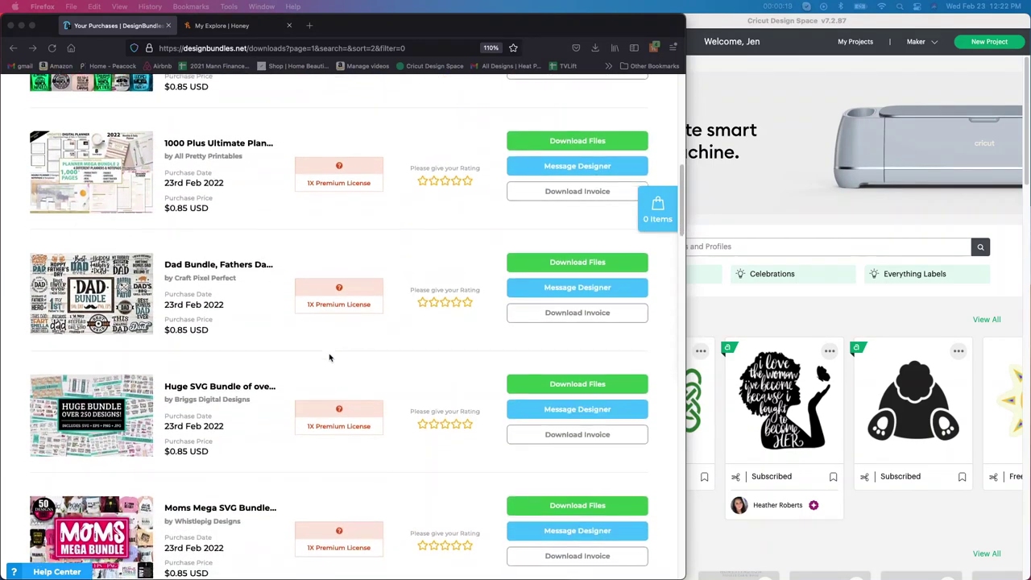
pyautogui.scroll(5, 332, 357)
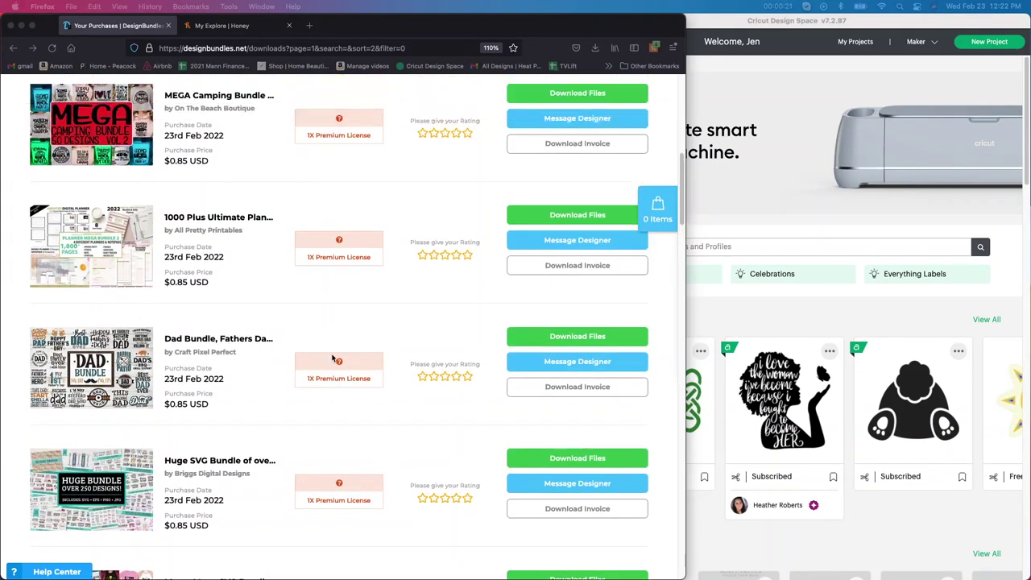
pyautogui.scroll(4, 330, 357)
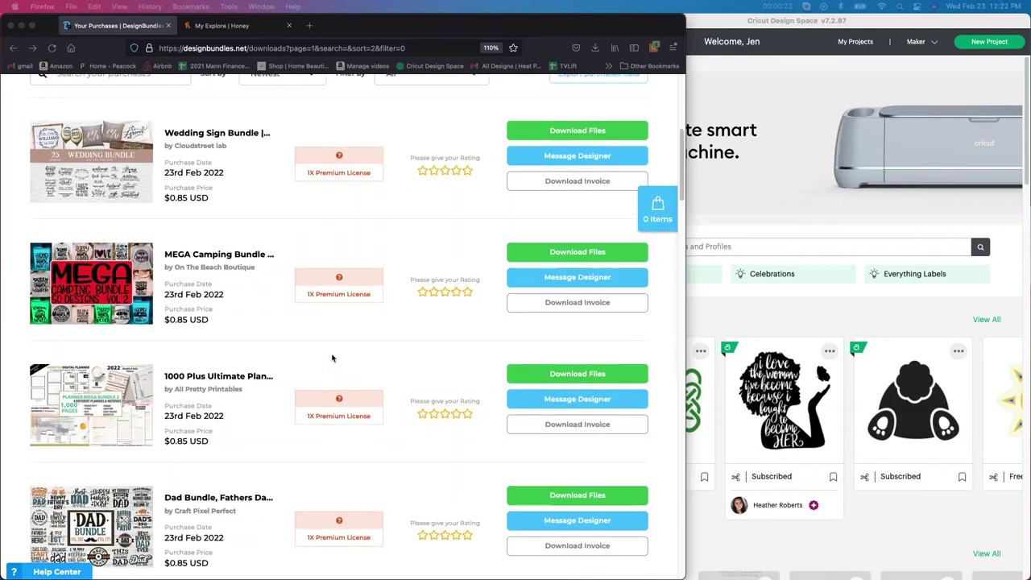
pyautogui.scroll(2, 329, 355)
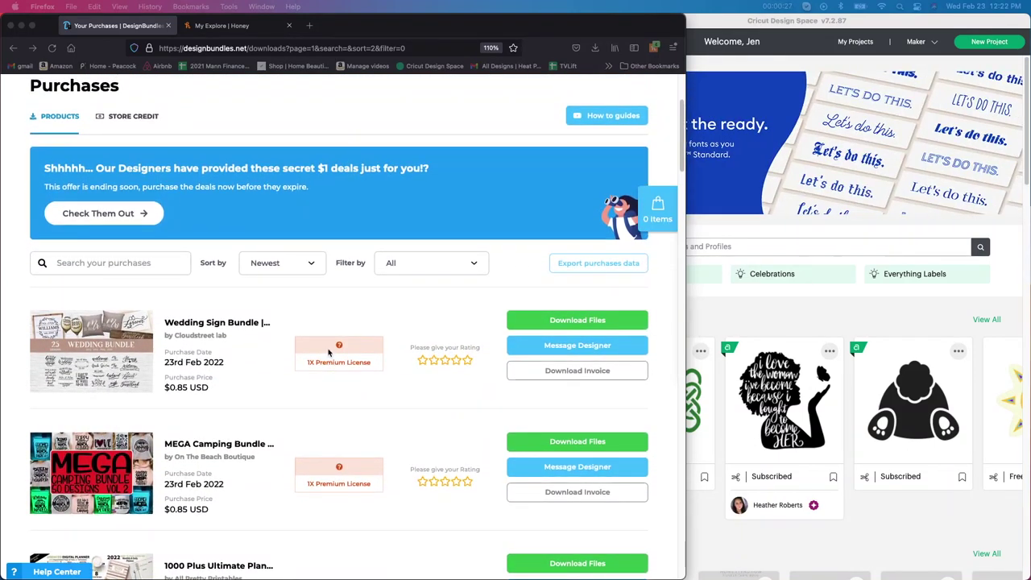
pyautogui.scroll(-1, 330, 352)
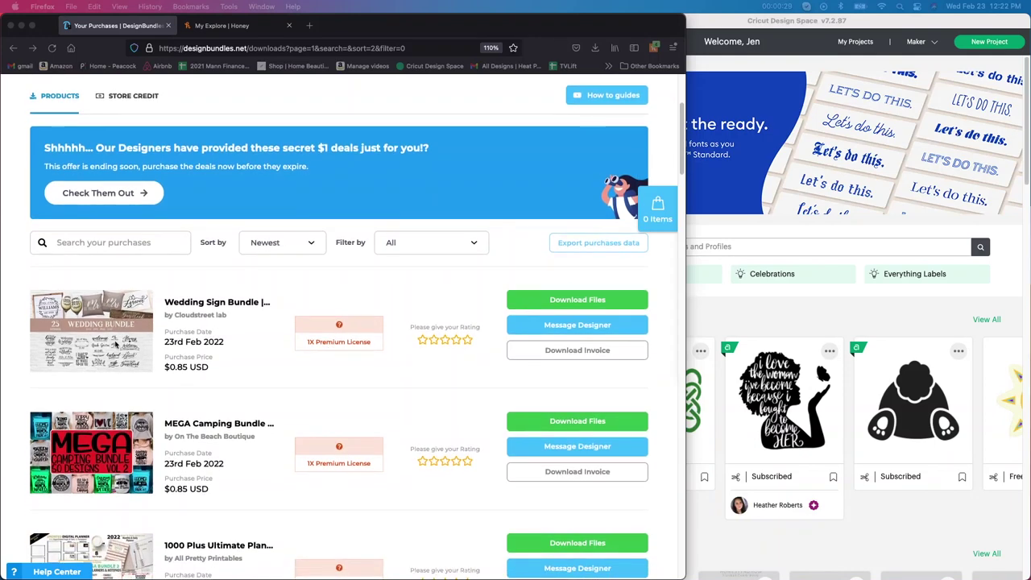
# View the Wedding Sign Bundle product page, then return to the purchases list.
pyautogui.click(106, 345)
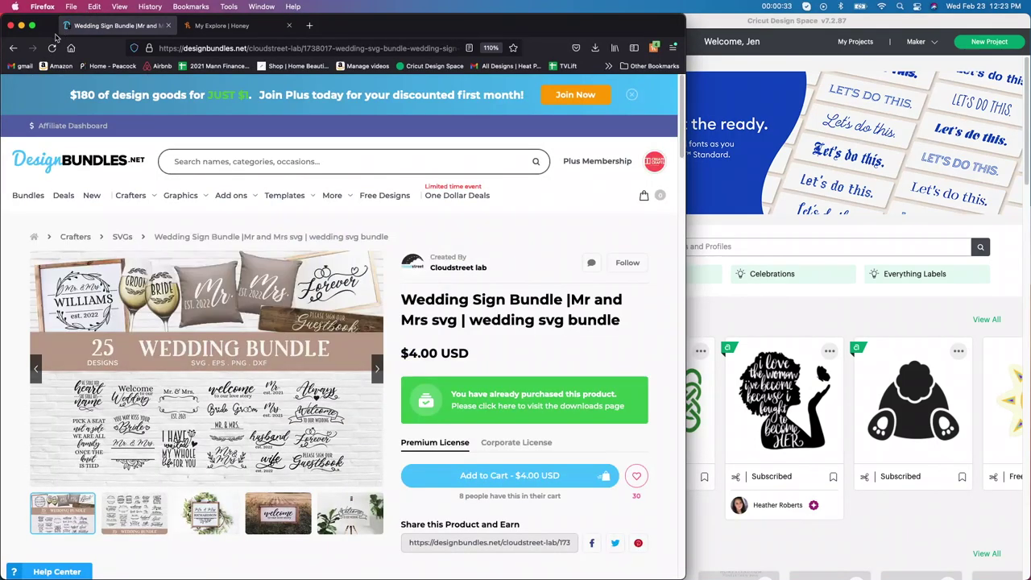
pyautogui.click(13, 48)
pyautogui.scroll(-4, 275, 316)
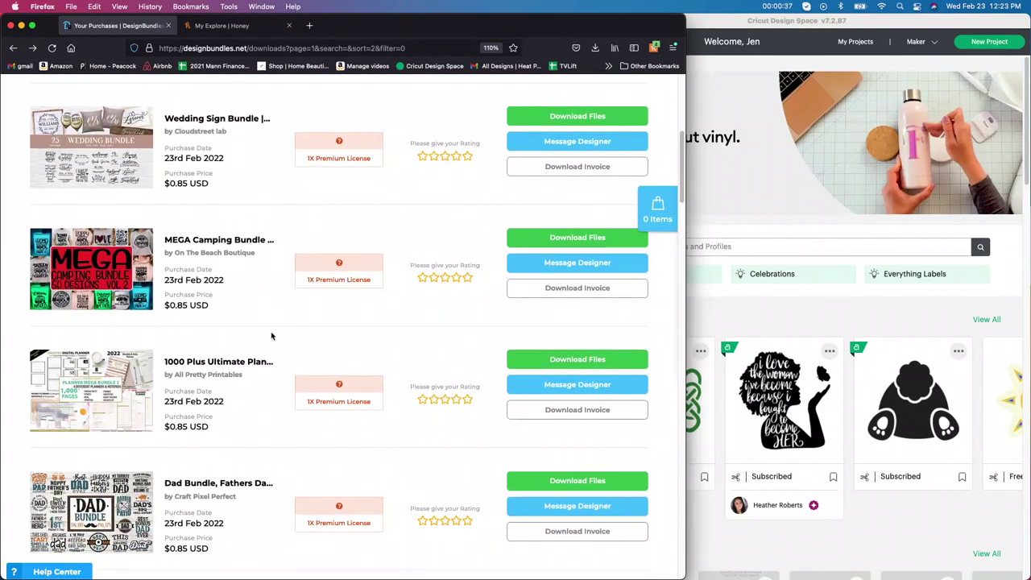
pyautogui.scroll(-2, 257, 350)
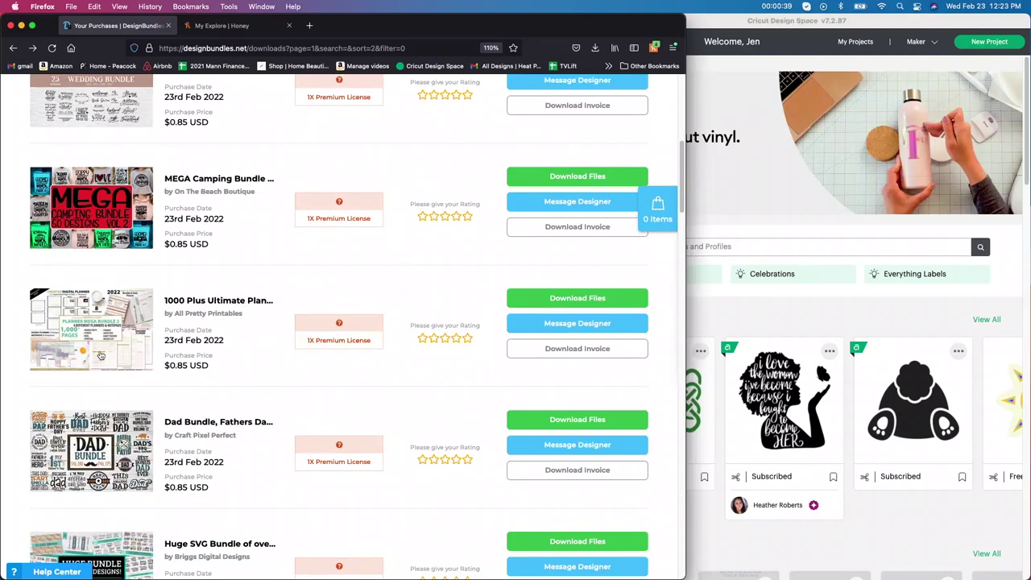
# View the 1000 Plus Ultimate Planner bundle page, then browse Your Purchases again.
pyautogui.click(99, 355)
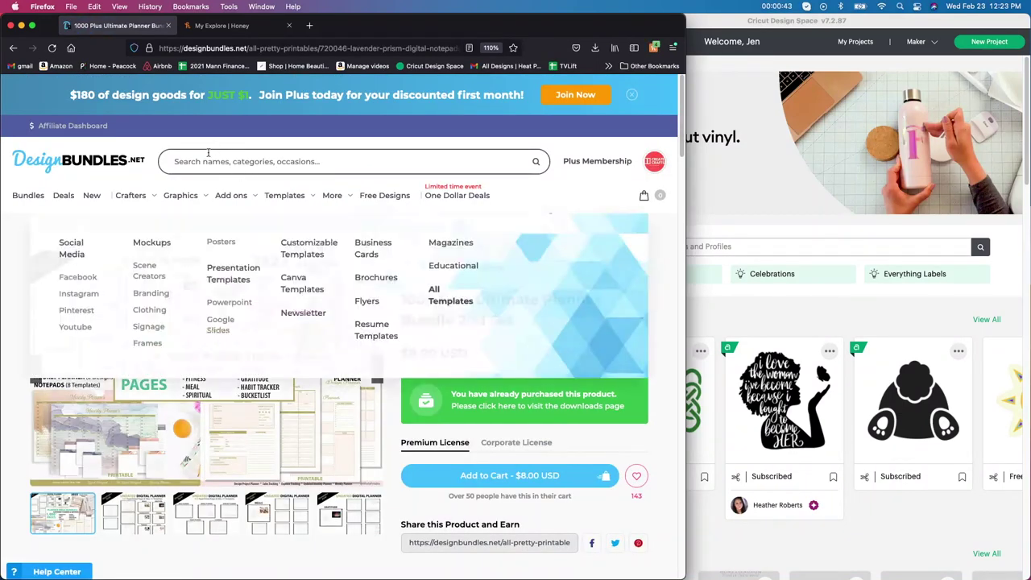
pyautogui.click(459, 400)
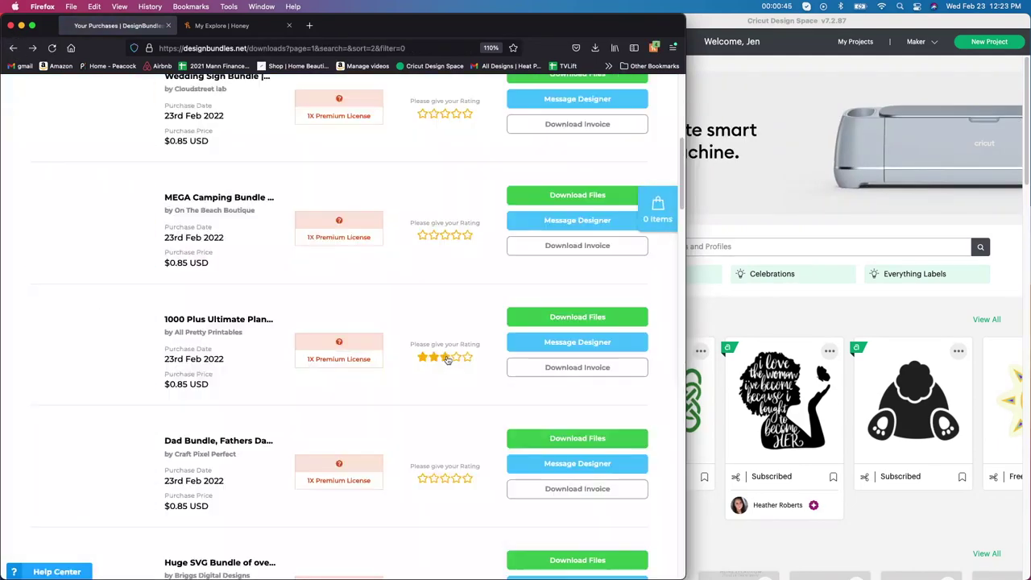
pyautogui.scroll(-2, 448, 362)
pyautogui.scroll(-3, 448, 362)
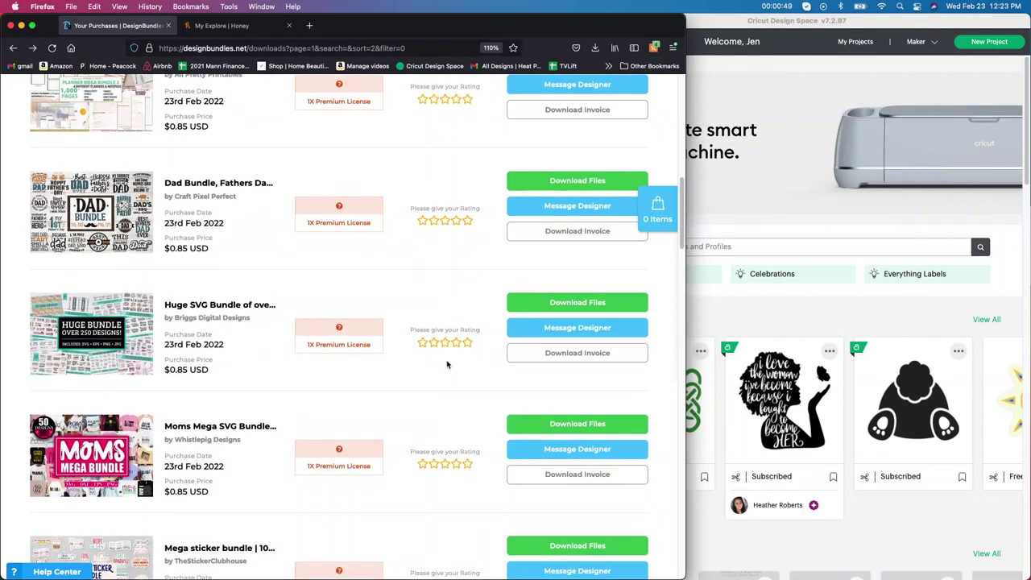
pyautogui.scroll(-2, 448, 364)
pyautogui.scroll(1, 448, 367)
pyautogui.scroll(6, 448, 368)
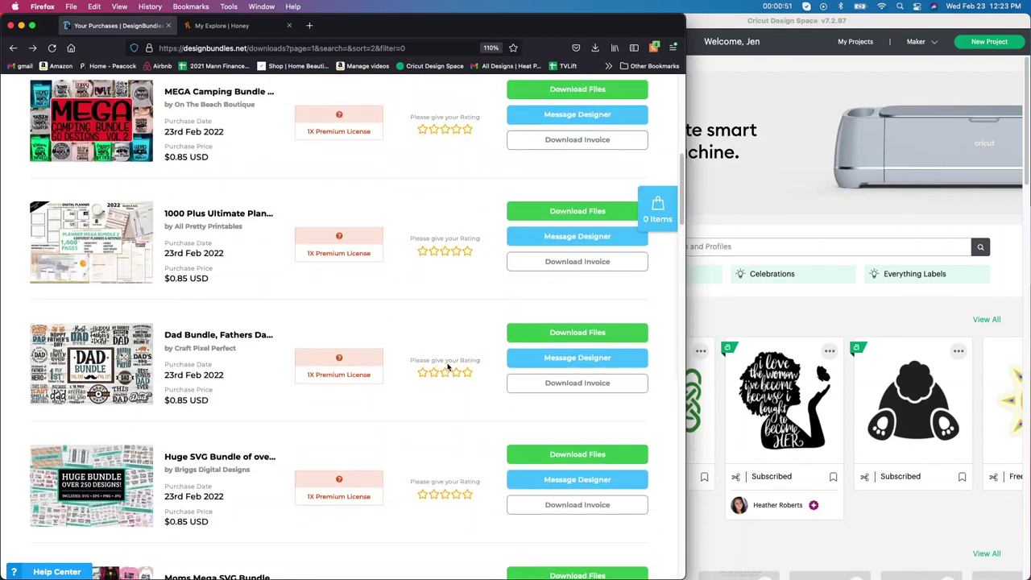
pyautogui.scroll(2, 447, 365)
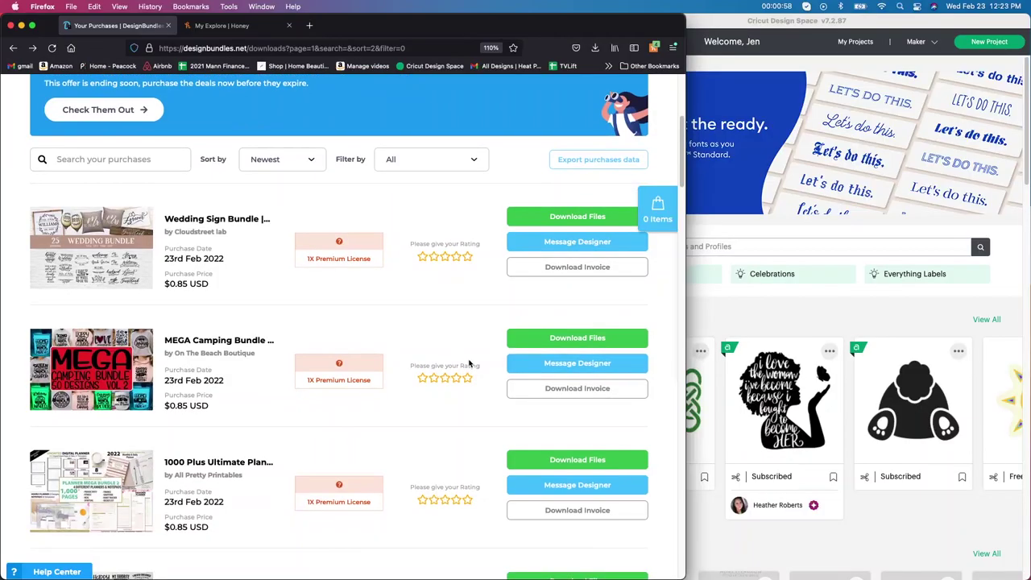
pyautogui.scroll(-1, 469, 365)
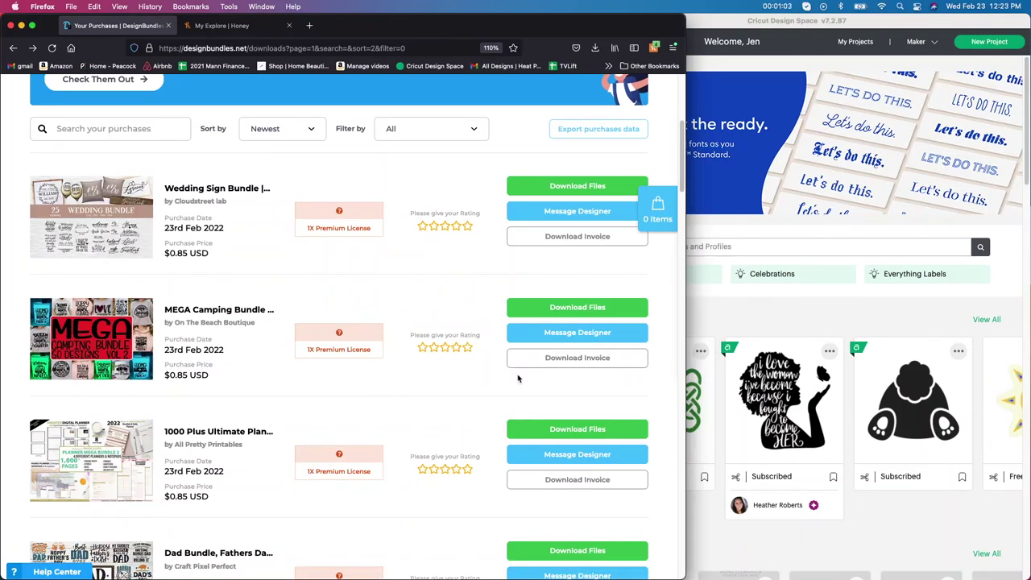
pyautogui.scroll(-1, 518, 378)
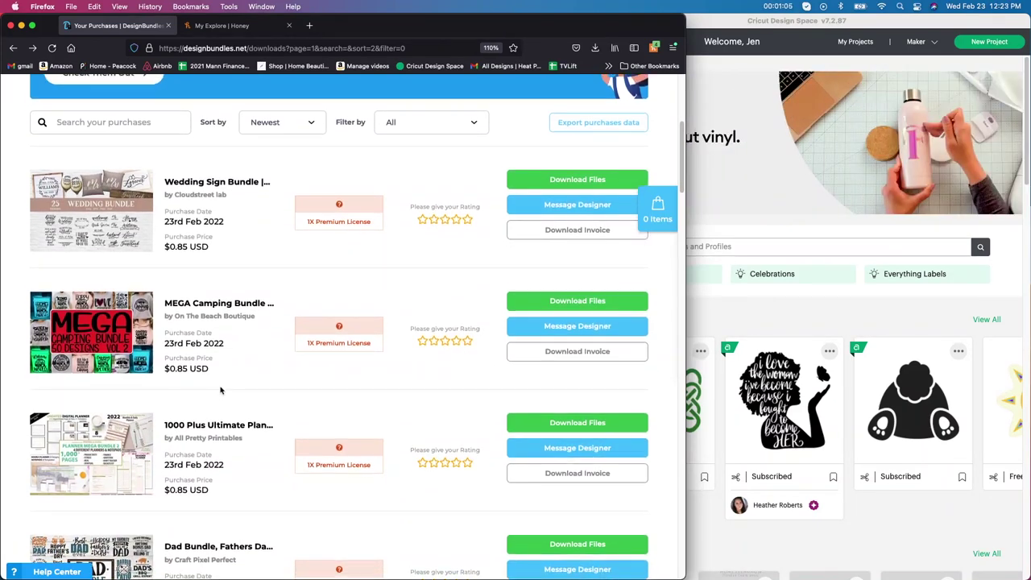
pyautogui.scroll(3, 213, 389)
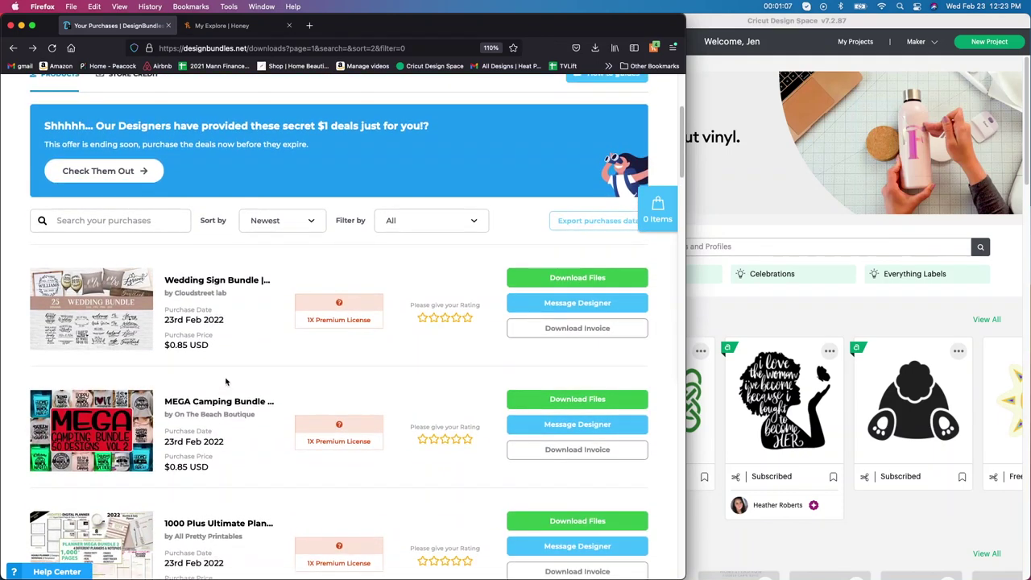
pyautogui.scroll(4, 251, 352)
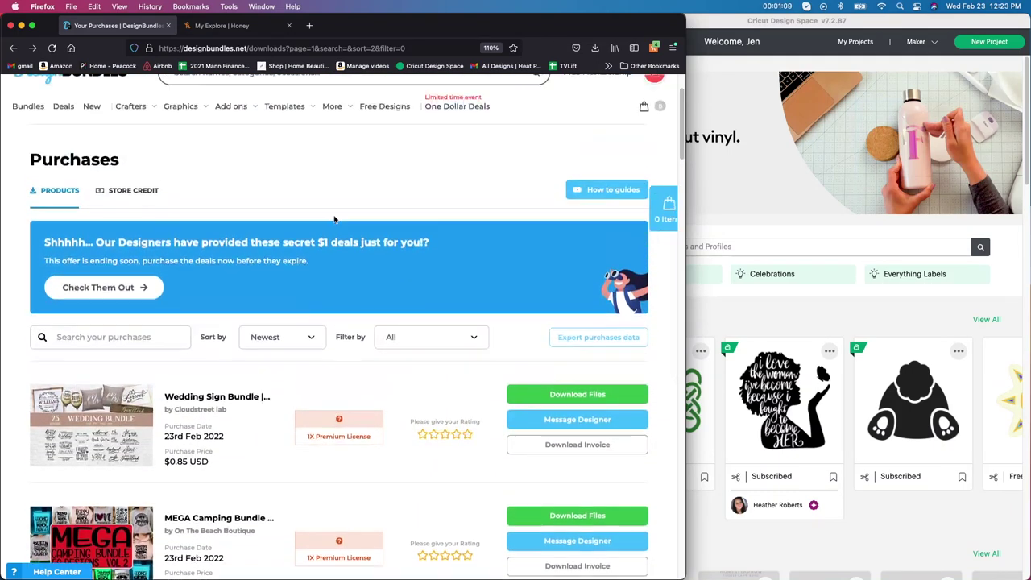
pyautogui.scroll(-1, 284, 235)
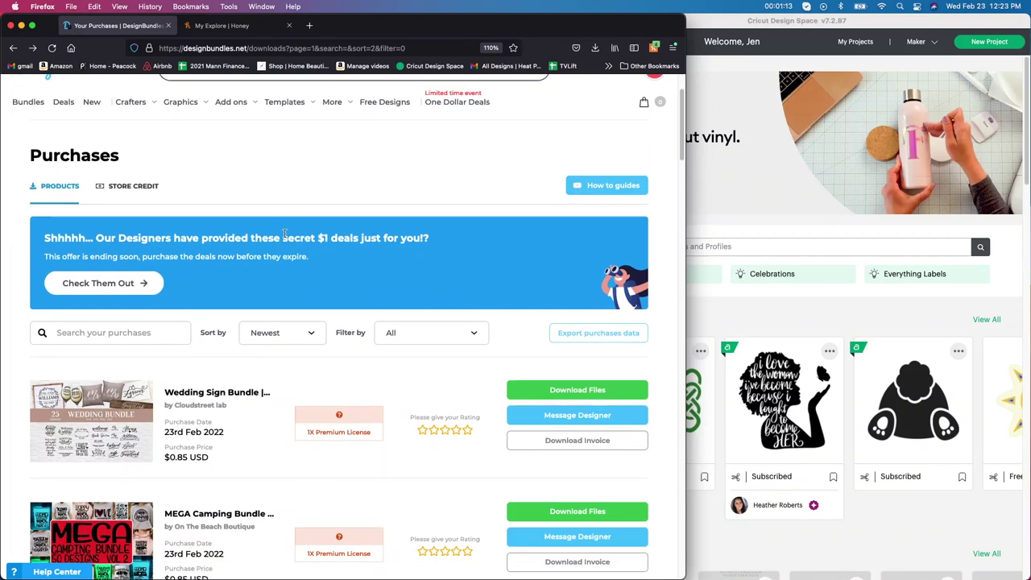
pyautogui.scroll(-1, 285, 233)
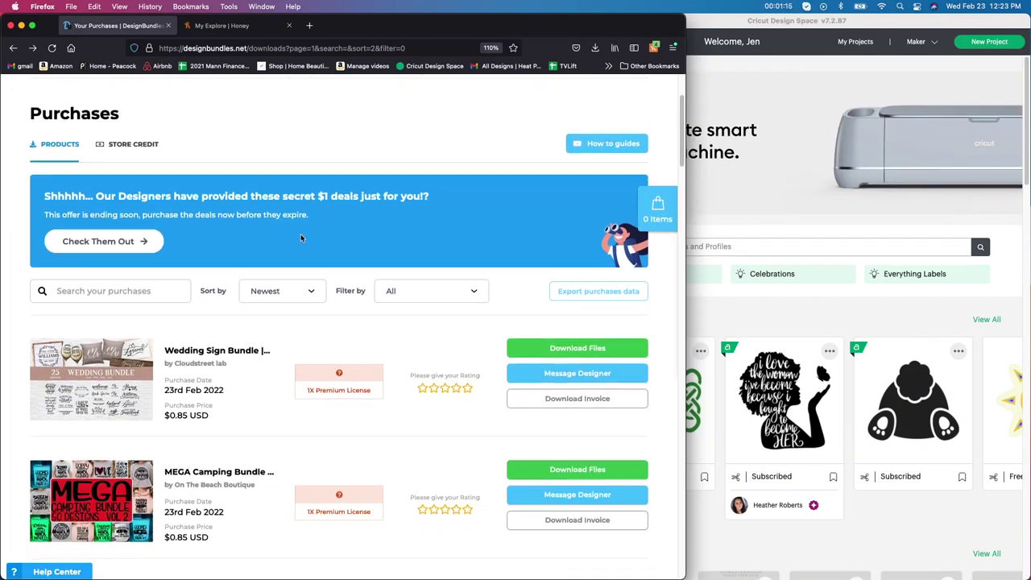
pyautogui.scroll(-1, 300, 234)
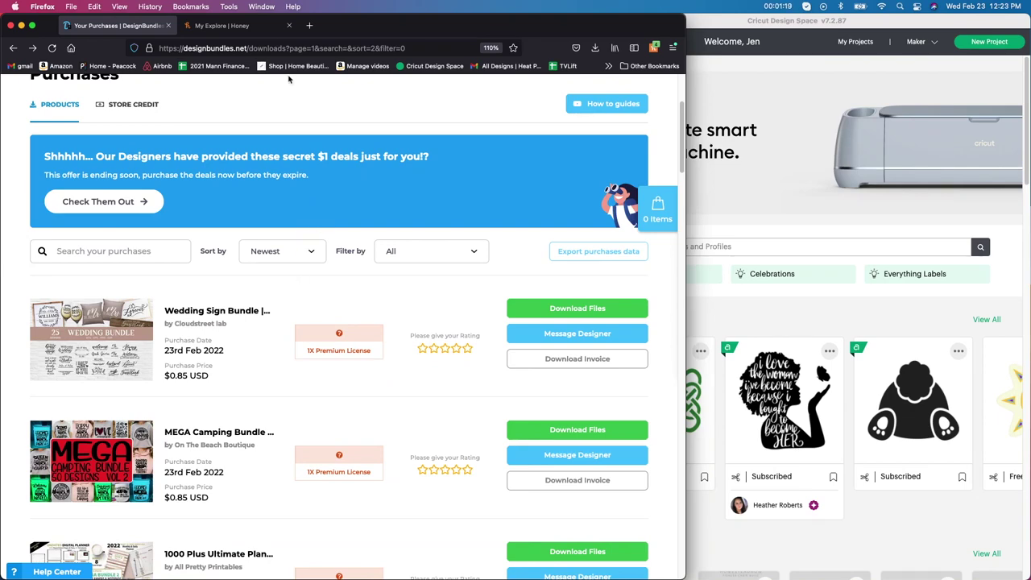
# Browse the Honey Explore cash-back page, then return to the Design Bundles purchases tab.
pyautogui.click(265, 33)
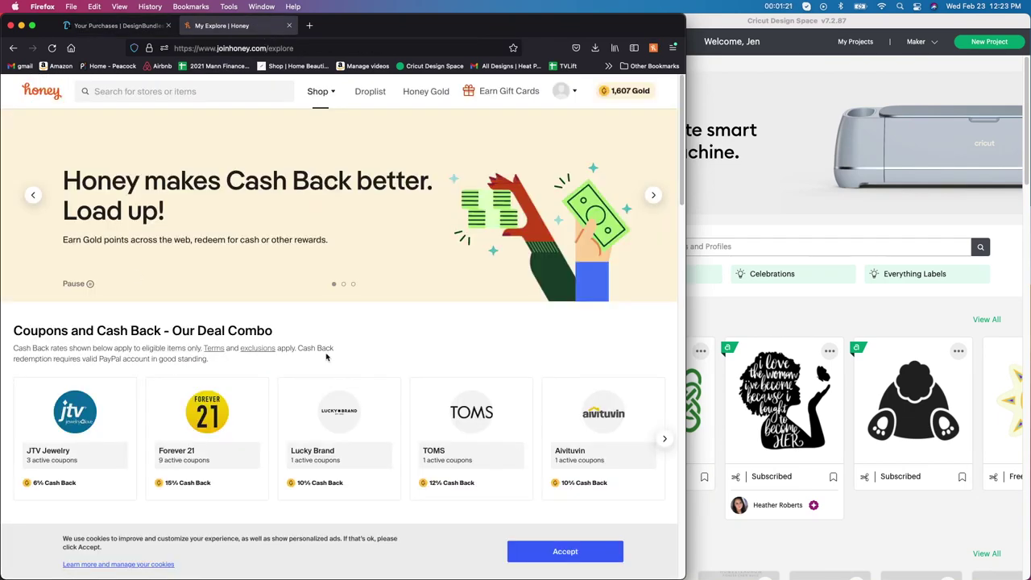
pyautogui.scroll(-1, 364, 340)
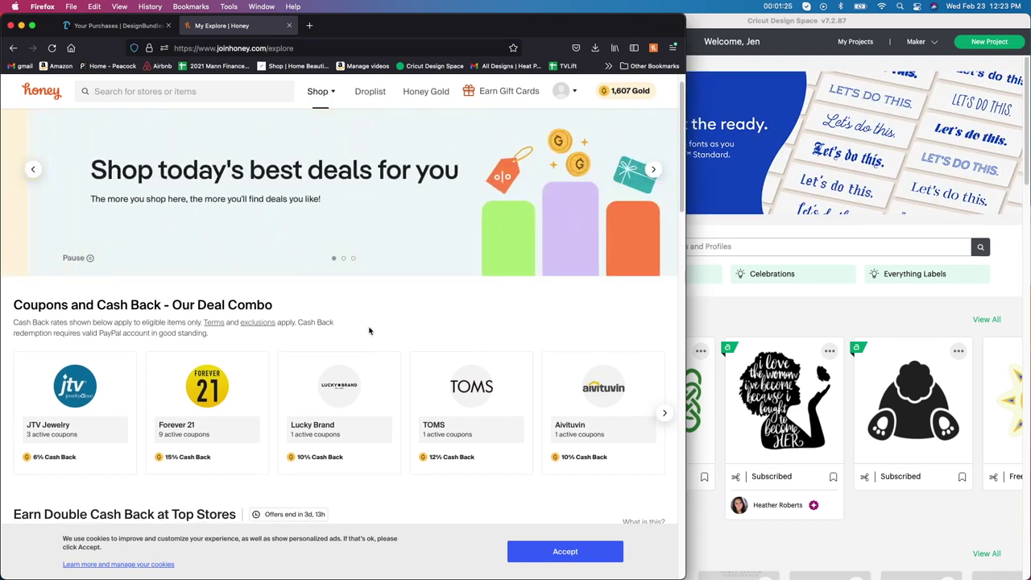
pyautogui.scroll(-3, 368, 330)
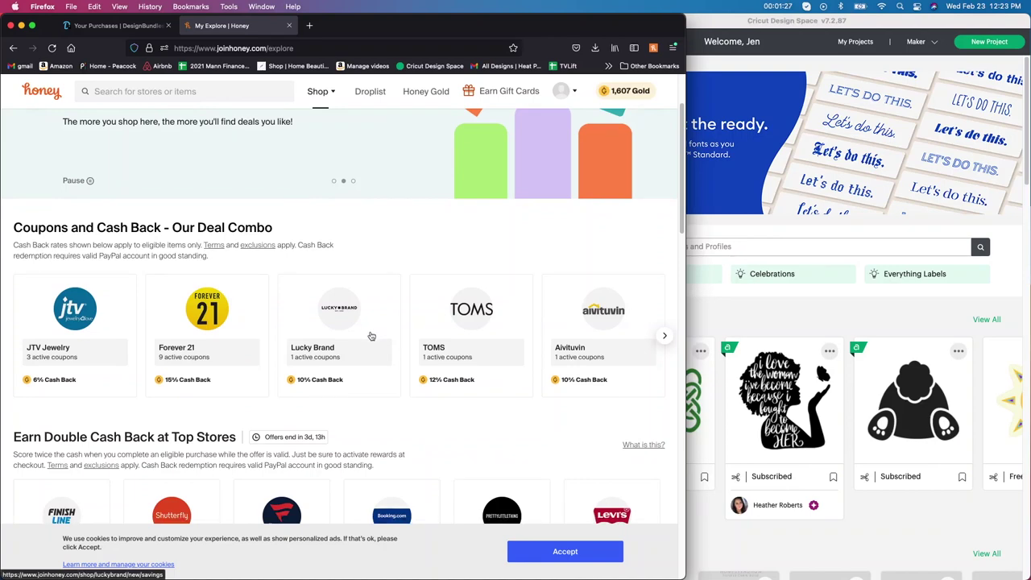
pyautogui.scroll(-4, 371, 335)
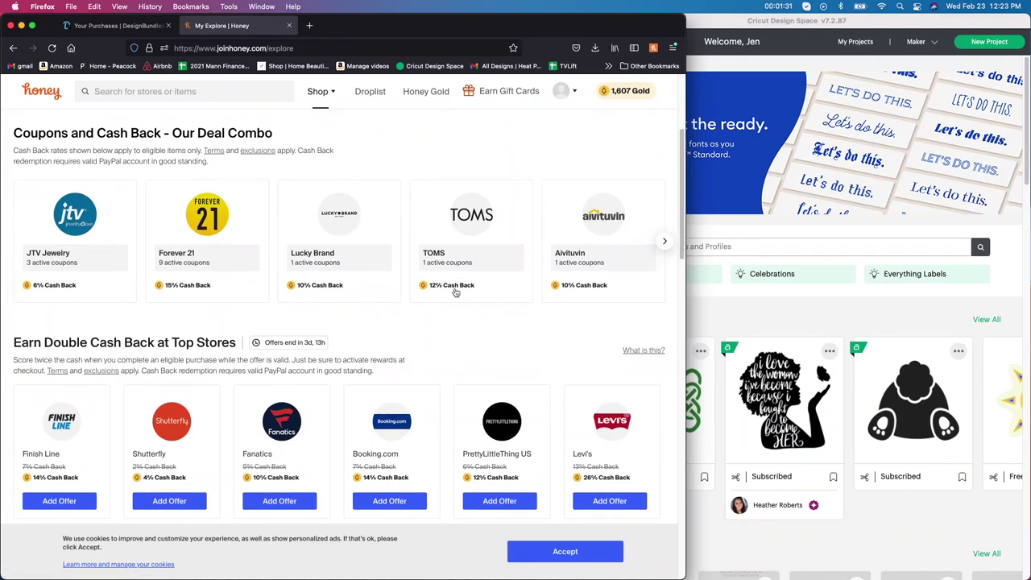
pyautogui.scroll(-2, 510, 298)
pyautogui.scroll(-2, 510, 298)
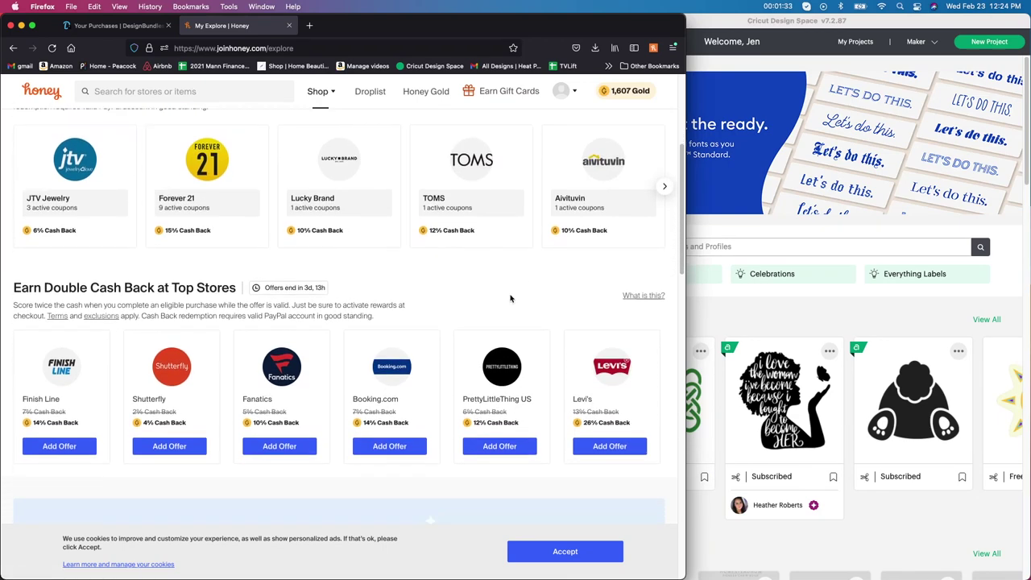
pyautogui.scroll(-2, 508, 299)
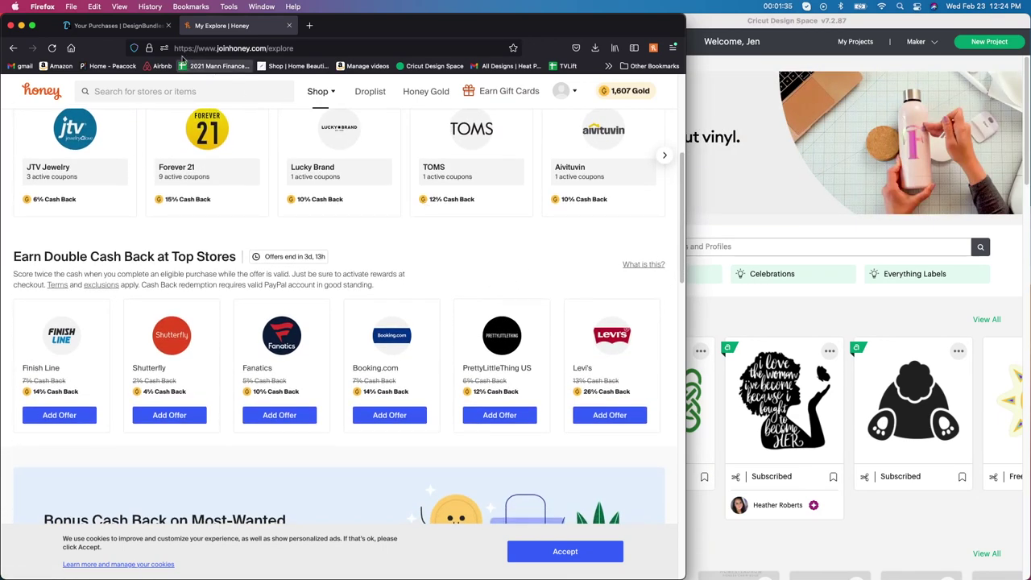
pyautogui.click(119, 26)
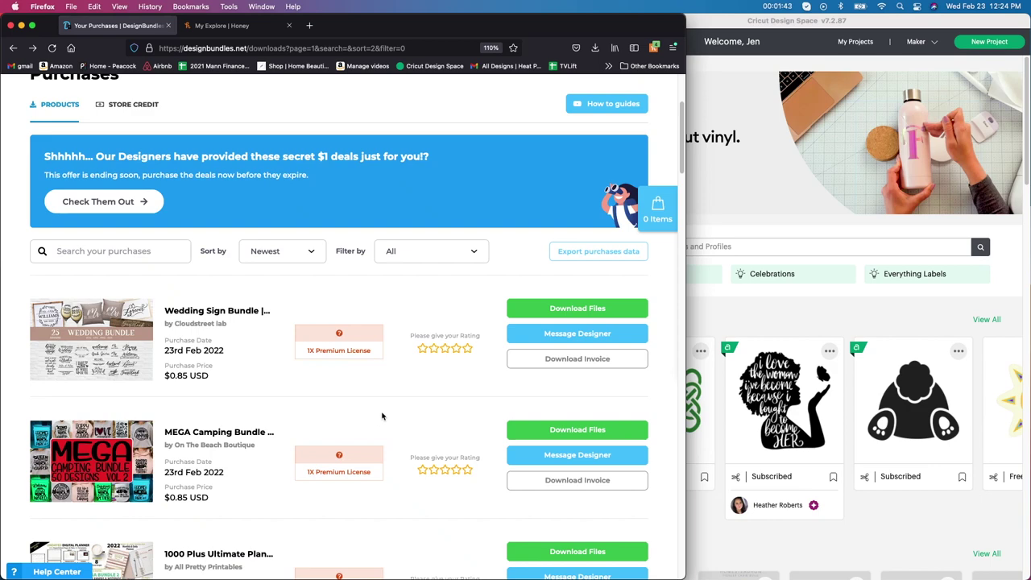
pyautogui.scroll(-1, 388, 408)
pyautogui.scroll(-1, 388, 407)
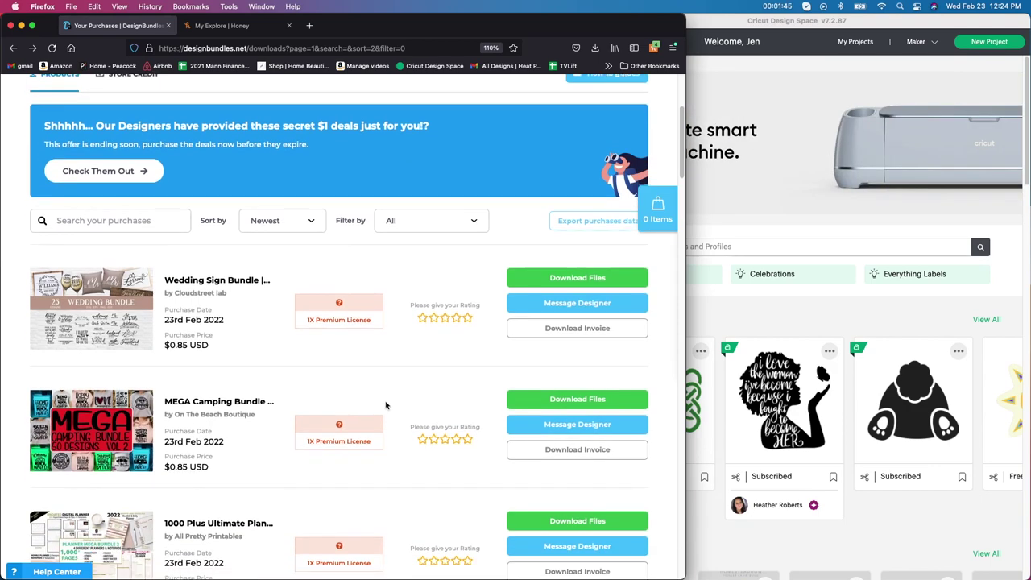
pyautogui.scroll(-1, 386, 404)
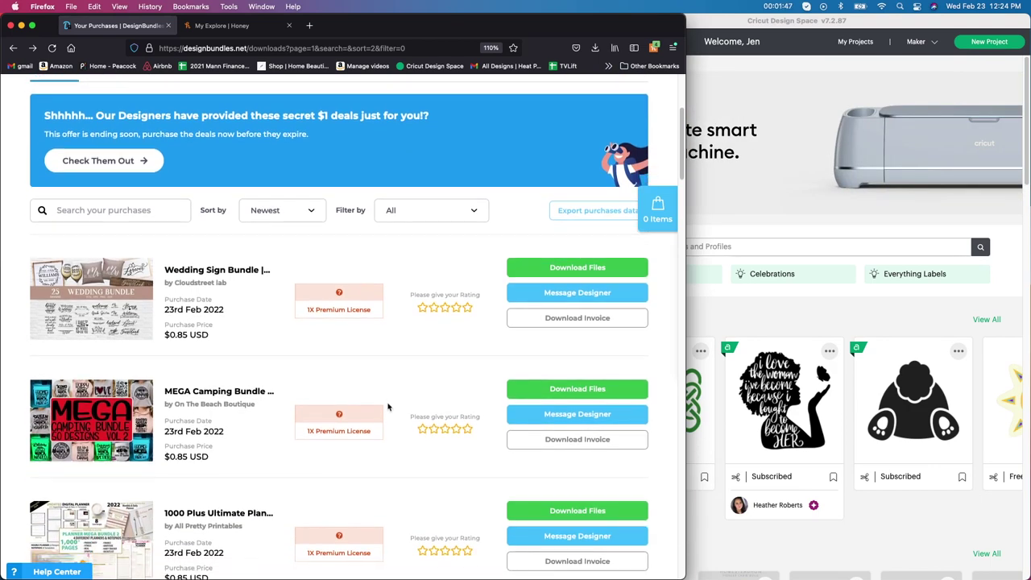
pyautogui.scroll(-1, 388, 400)
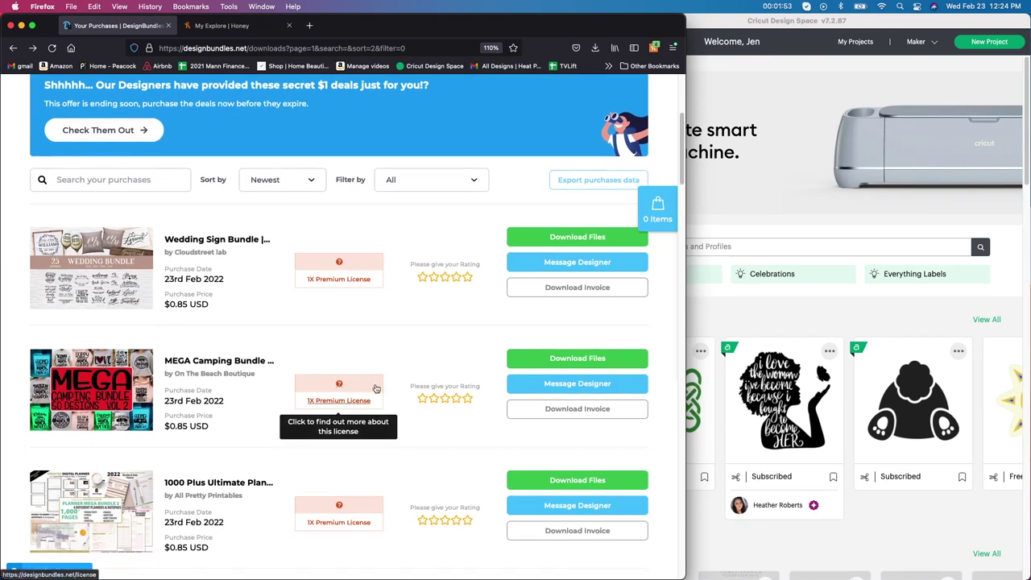
pyautogui.click(289, 25)
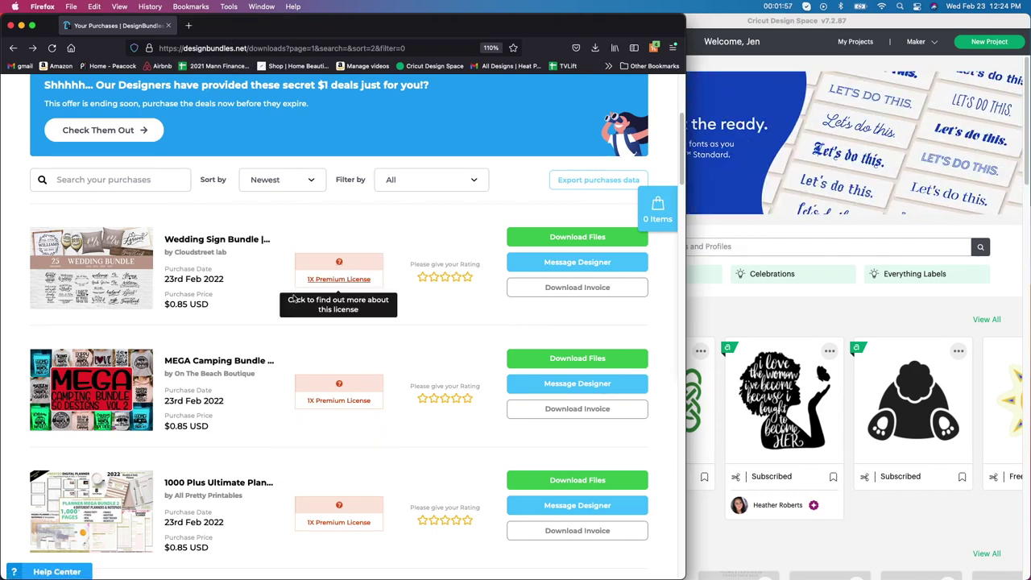
# Scroll to the Farmhouse Sign Svg Bundle and expand its DXF, EPS, PNG and SVG file list.
pyautogui.scroll(-1, 291, 317)
pyautogui.scroll(-5, 291, 317)
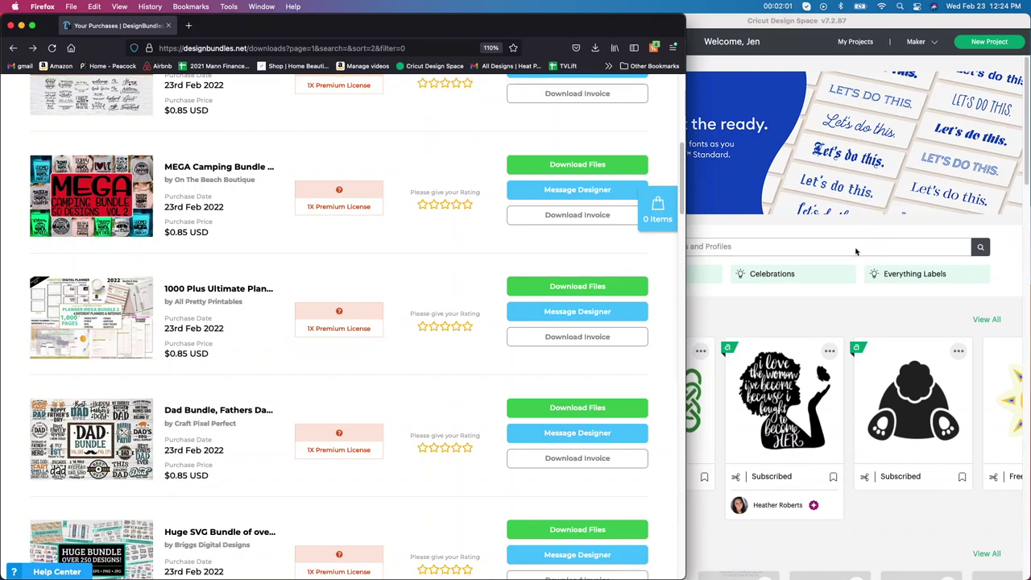
pyautogui.scroll(-7, 306, 345)
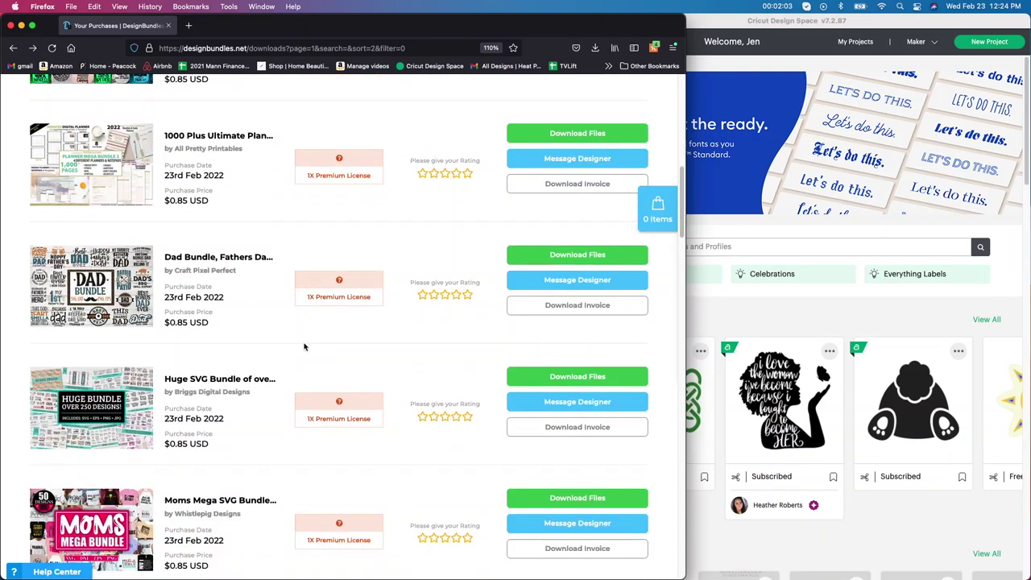
pyautogui.scroll(-8, 305, 348)
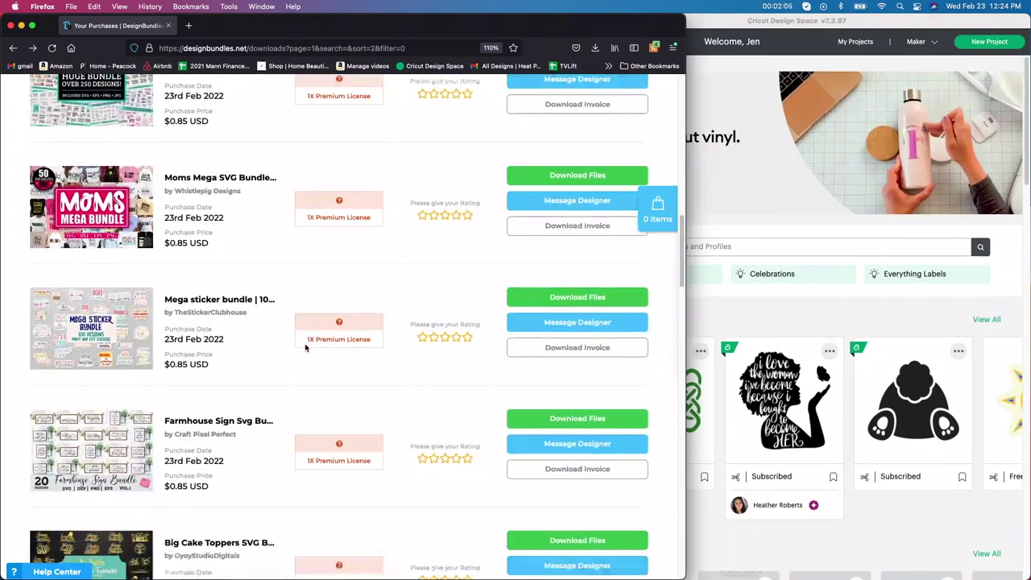
pyautogui.scroll(-5, 306, 346)
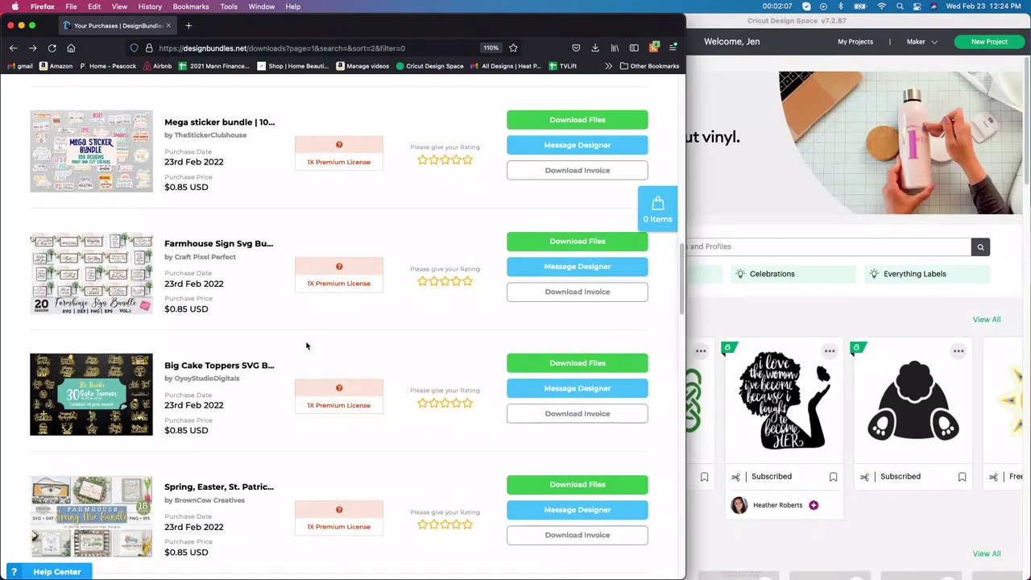
pyautogui.scroll(-2, 306, 345)
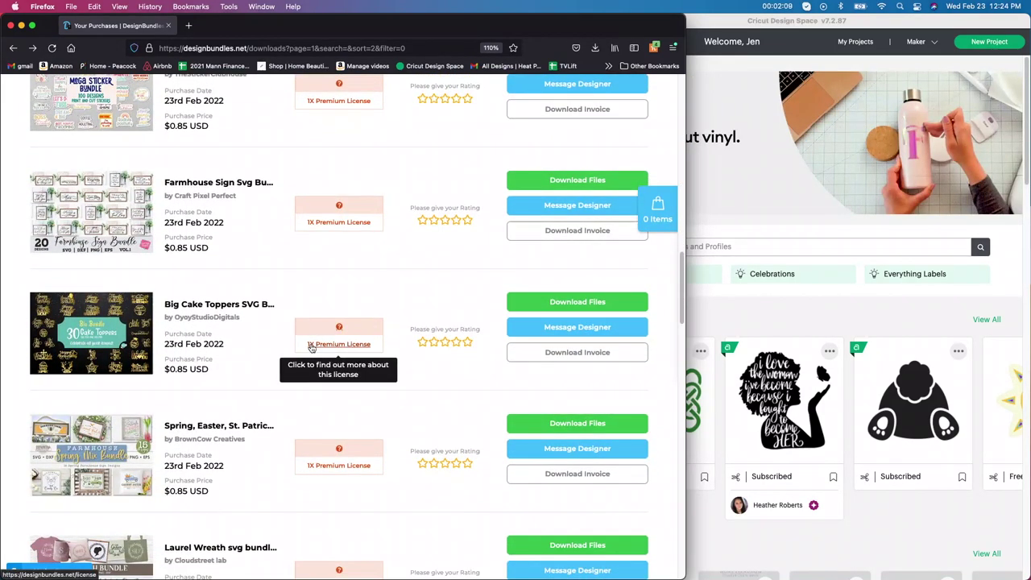
pyautogui.scroll(-8, 310, 346)
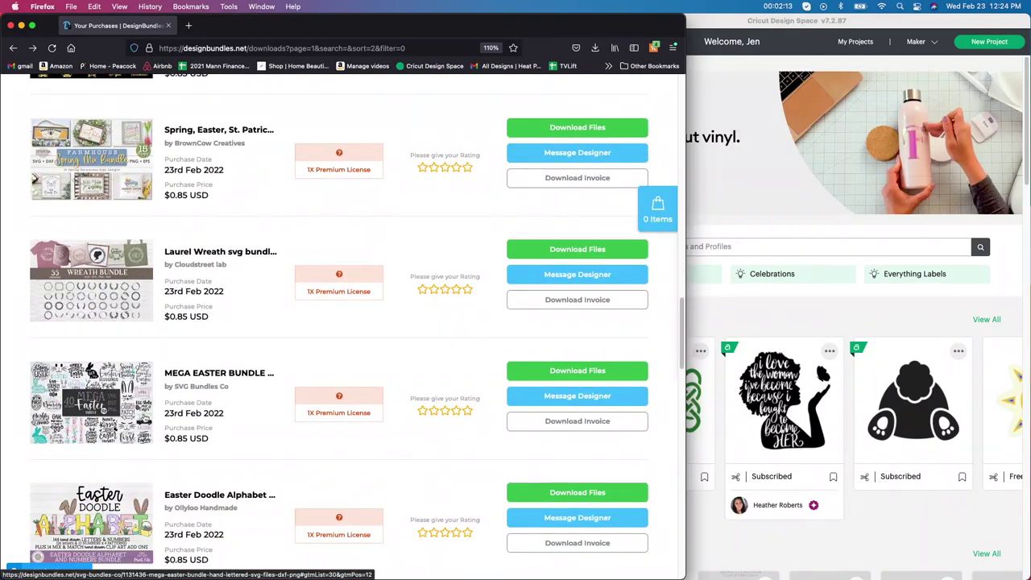
pyautogui.scroll(-7, 151, 412)
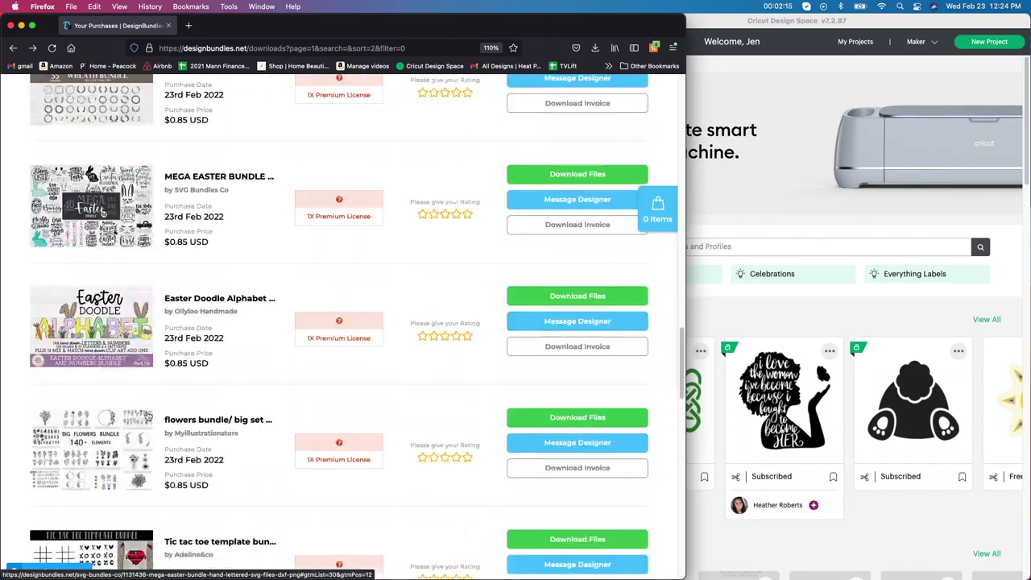
pyautogui.scroll(-2, 151, 412)
pyautogui.scroll(9, 193, 411)
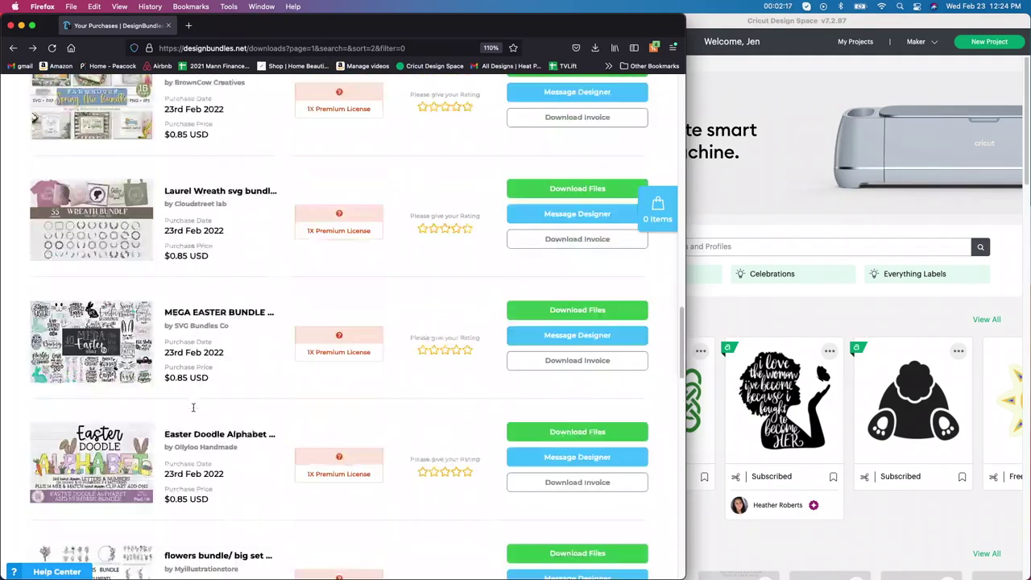
pyautogui.scroll(8, 193, 411)
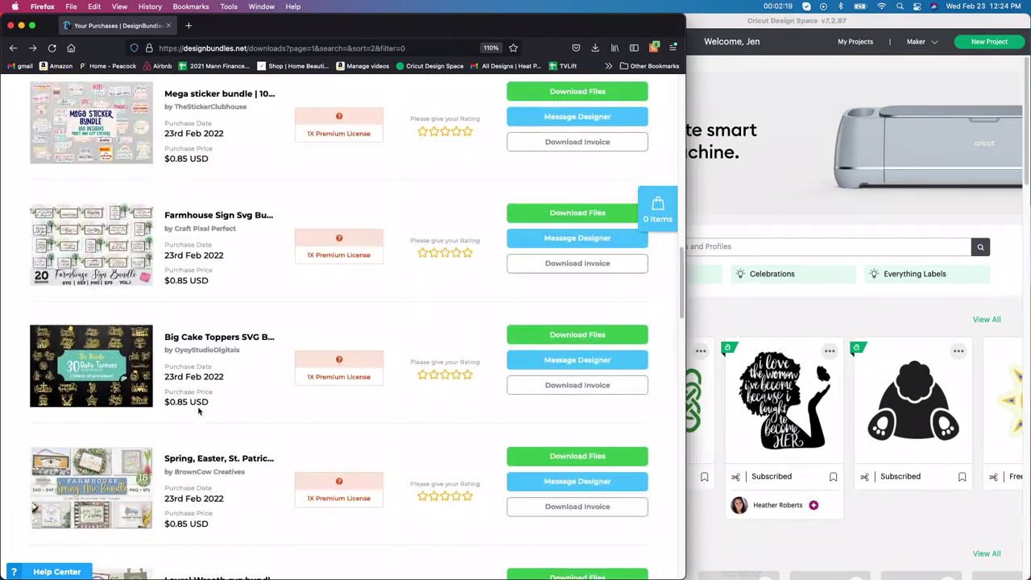
pyautogui.scroll(4, 197, 411)
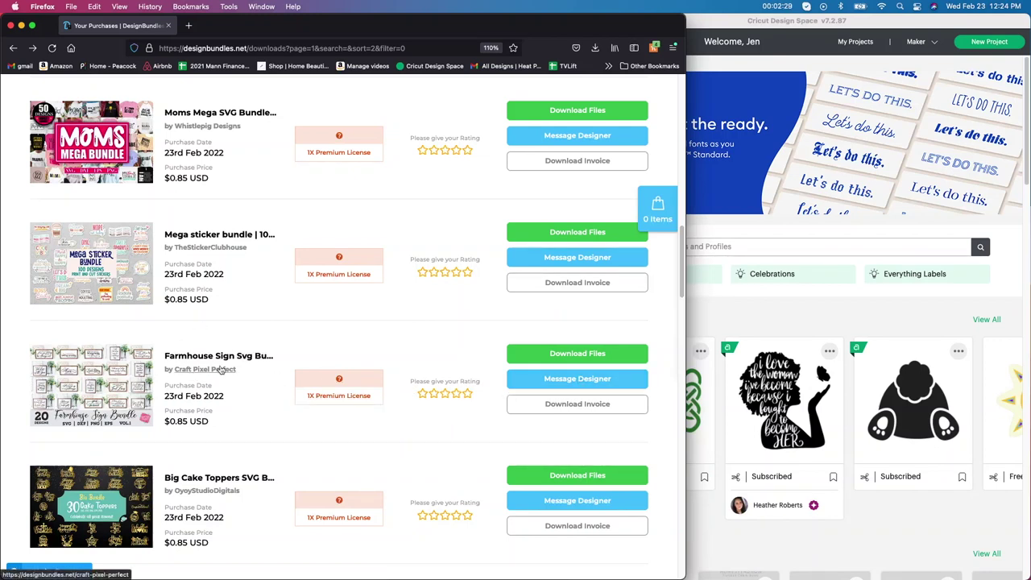
pyautogui.click(578, 354)
# Download the Farmhouse Sign bundle's SVG-Files.zip and check Firefox's recent downloads.
pyautogui.scroll(-5, 299, 407)
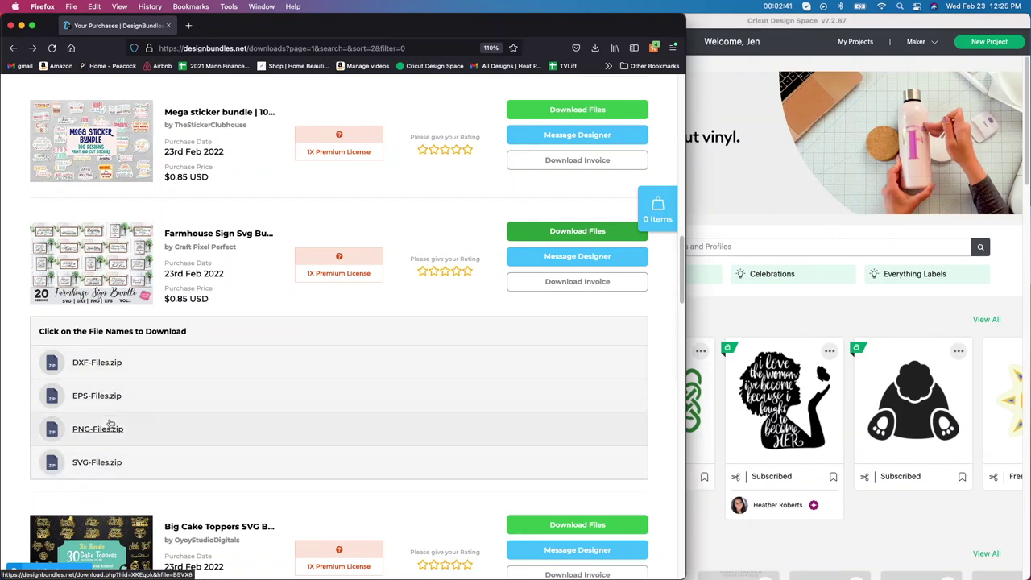
pyautogui.click(96, 462)
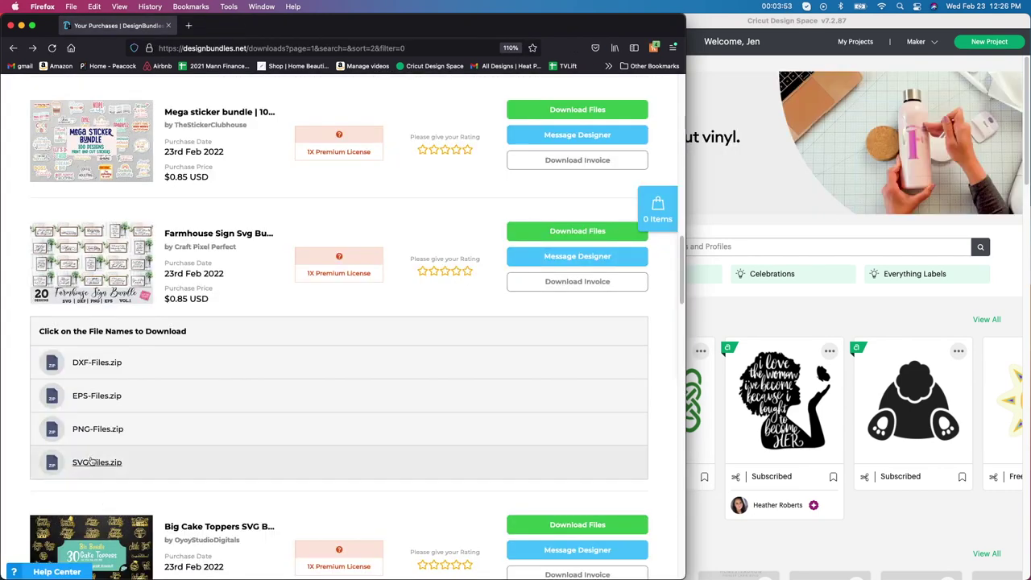
pyautogui.click(85, 465)
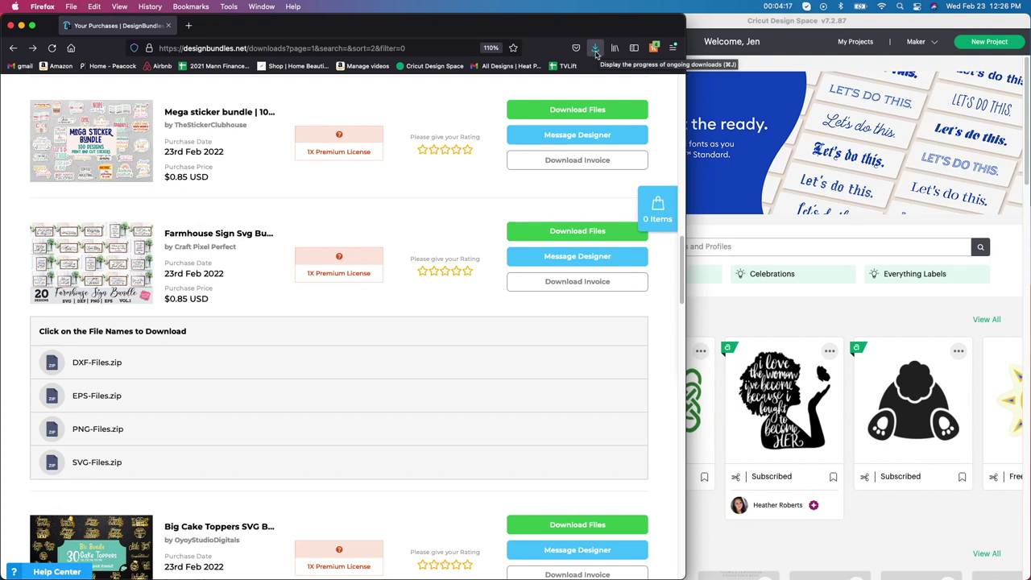
pyautogui.click(596, 52)
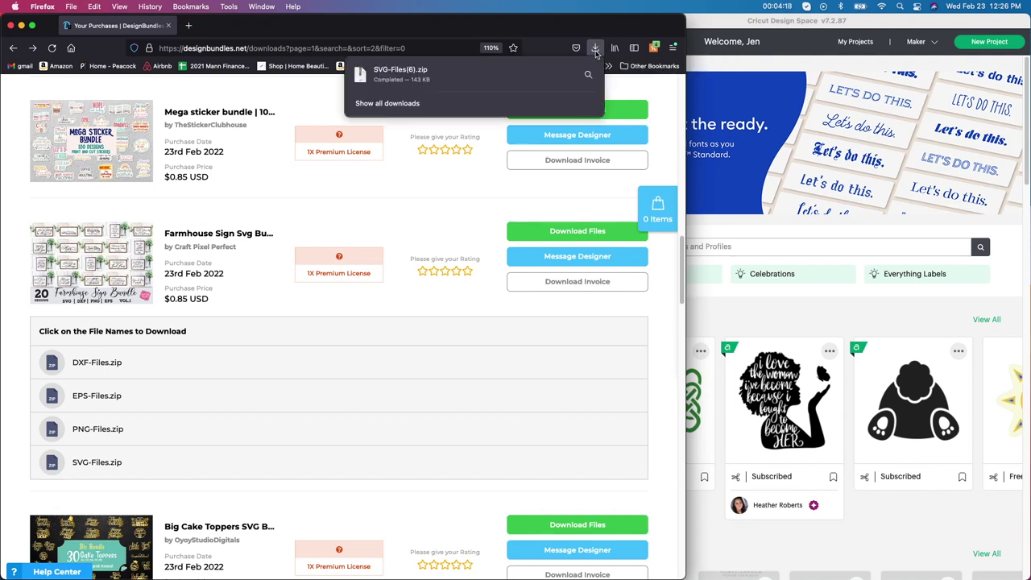
# Unzip SVG-Files(6).zip, open its folder, and enlarge the Finder window to show all 20 SVGs.
pyautogui.click(407, 75)
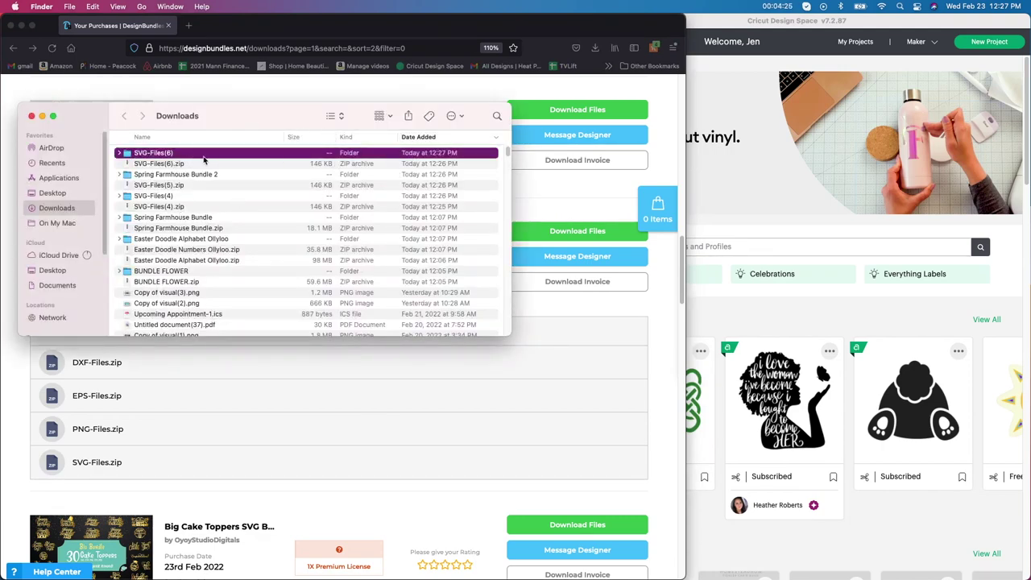
pyautogui.doubleClick(169, 158)
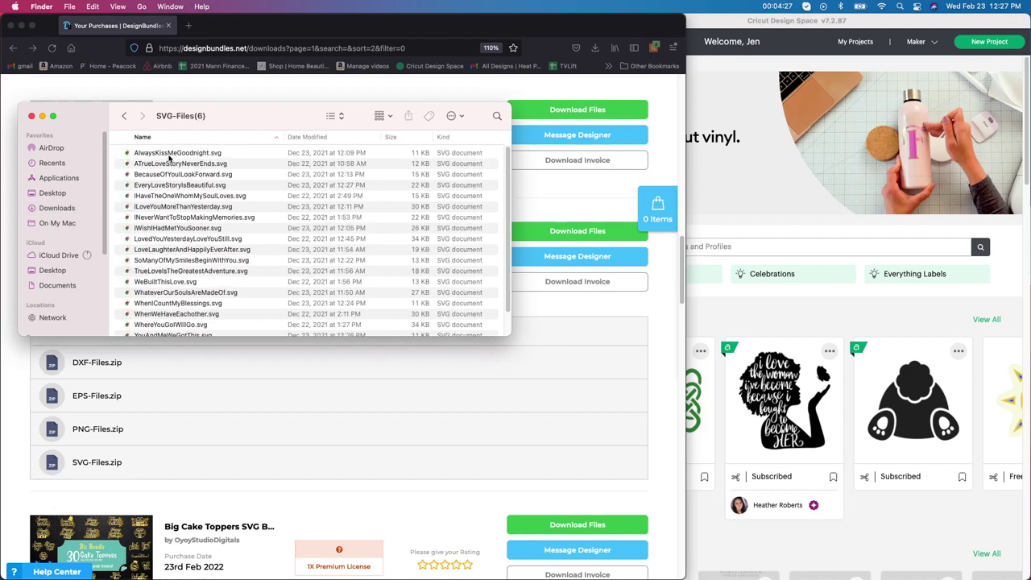
pyautogui.scroll(-2, 272, 218)
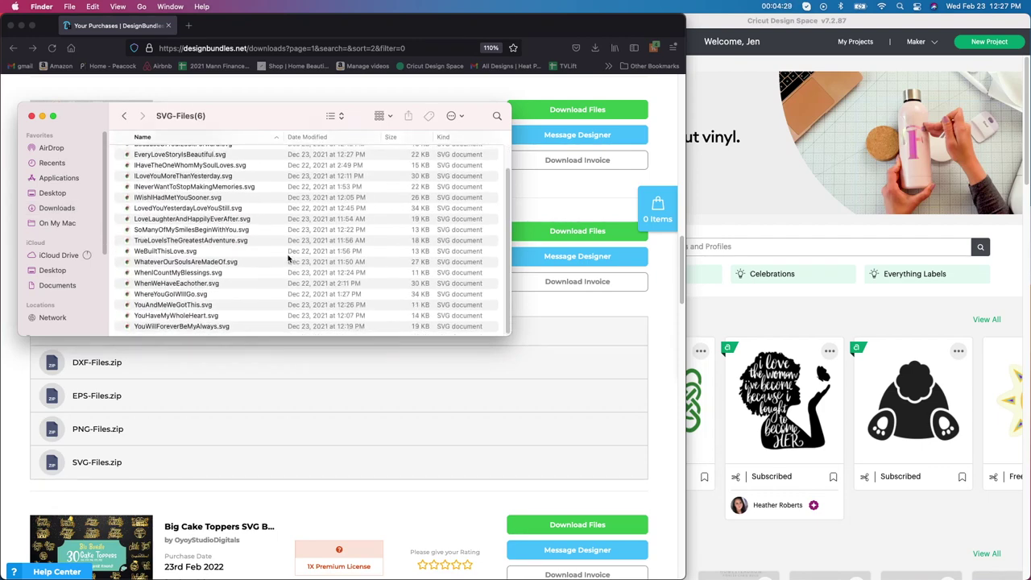
pyautogui.scroll(3, 288, 258)
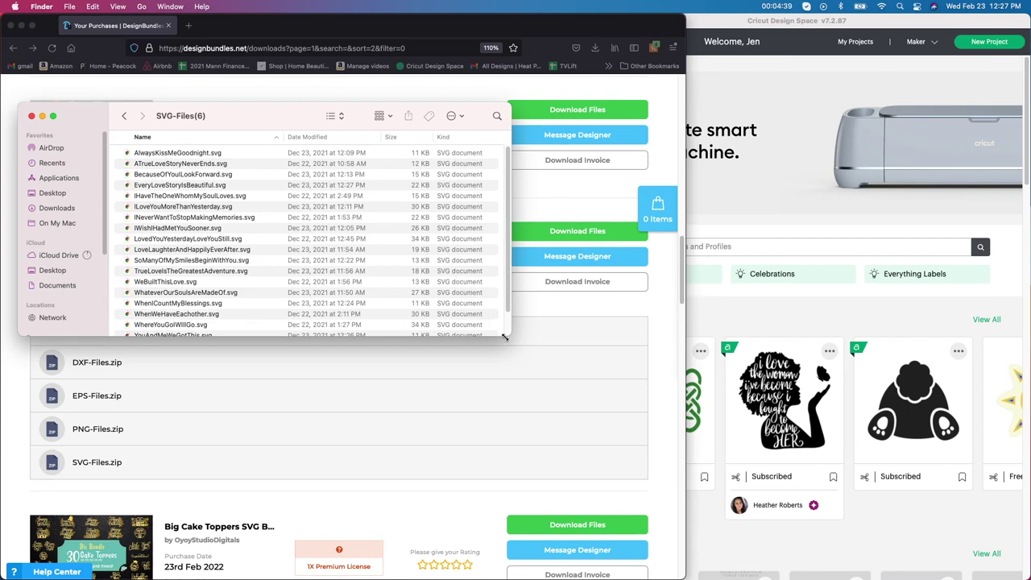
pyautogui.moveTo(509, 335); pyautogui.dragTo(647, 431)
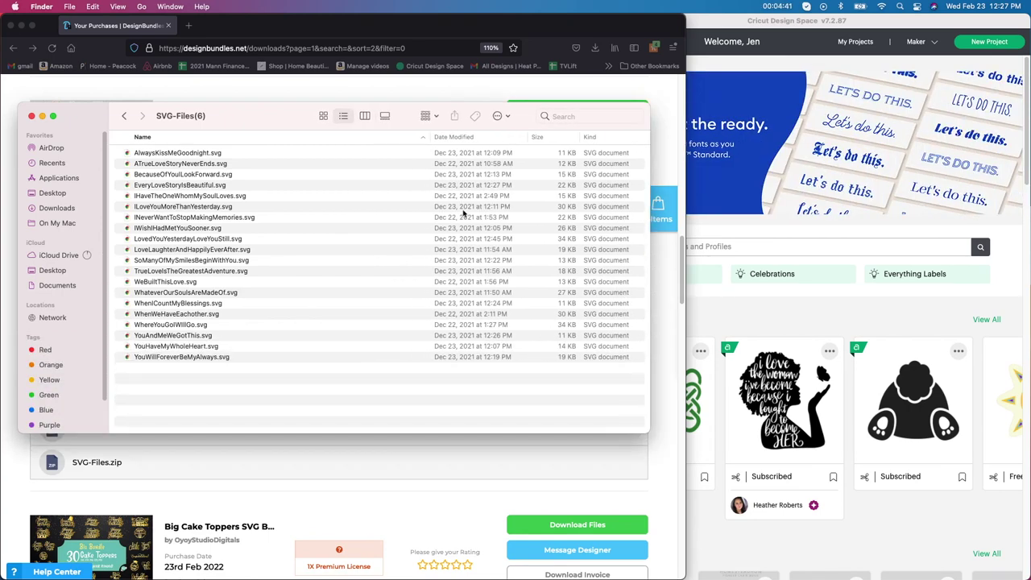
# Switch to Column view and preview each design from ATrueLoveStoryNeverEnds through LovedYouYesterdayLoveYouStill.
pyautogui.press('Down')
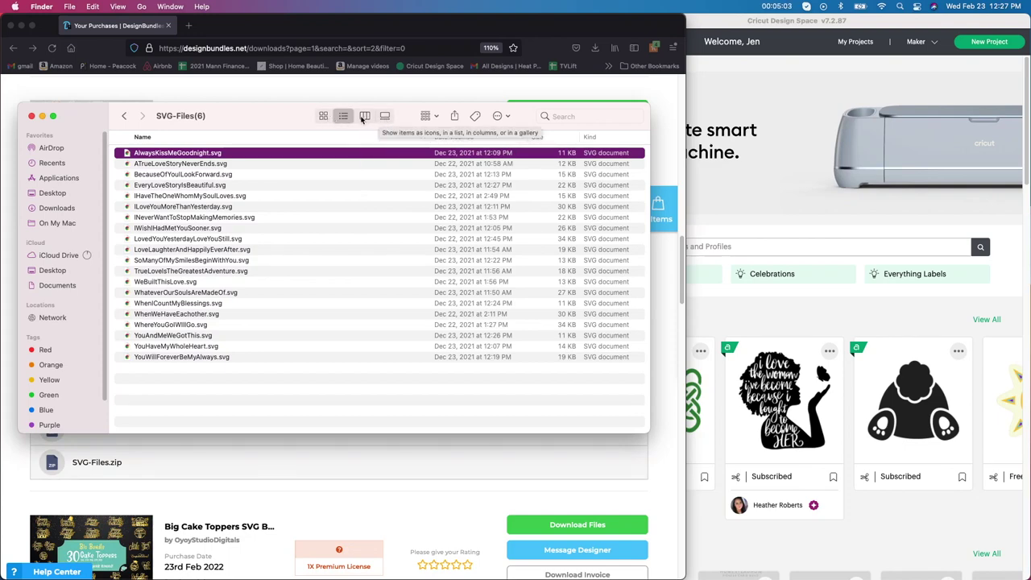
pyautogui.click(364, 117)
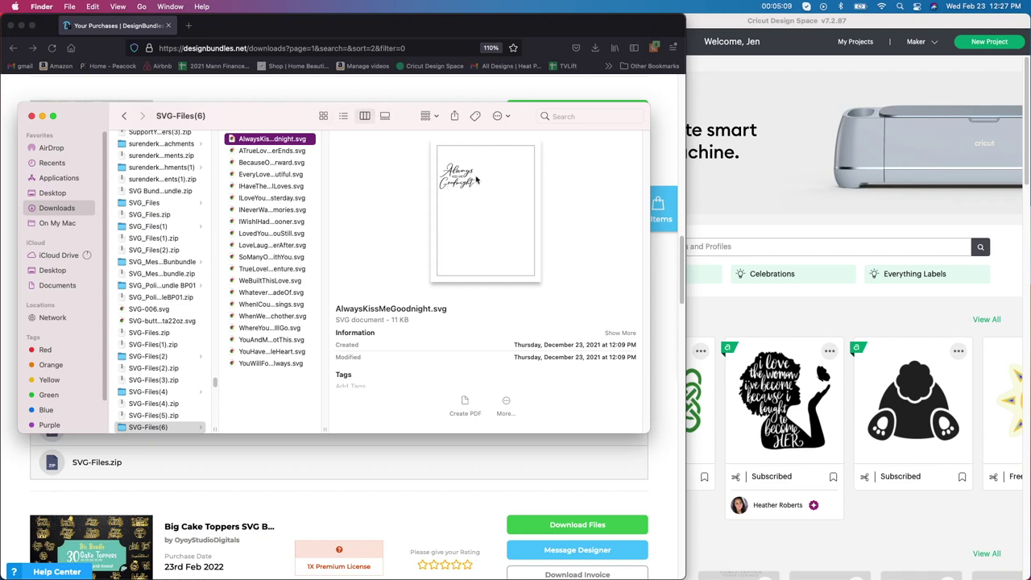
pyautogui.click(298, 151)
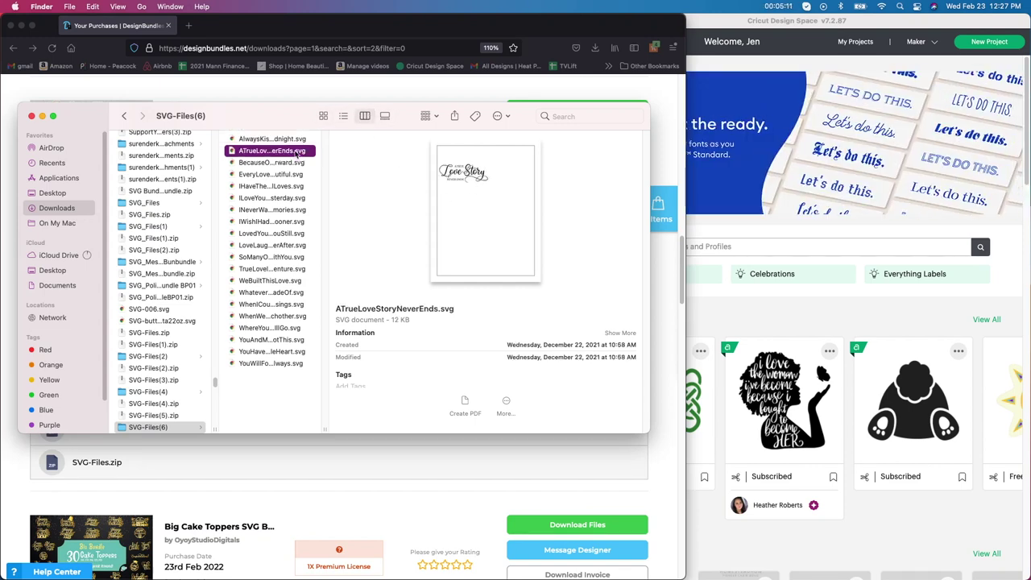
pyautogui.click(292, 163)
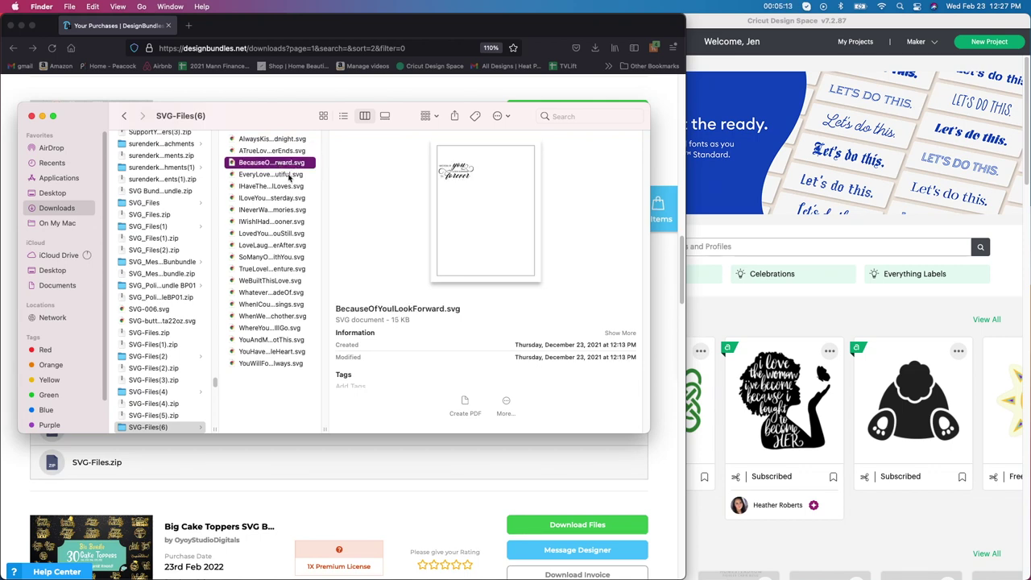
pyautogui.click(288, 174)
pyautogui.click(289, 186)
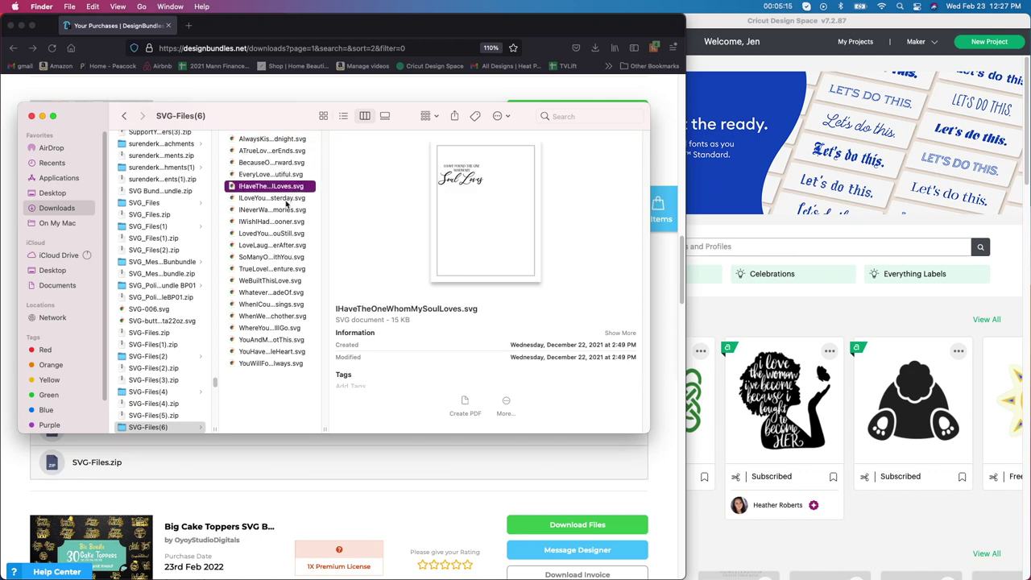
pyautogui.click(288, 198)
pyautogui.click(285, 211)
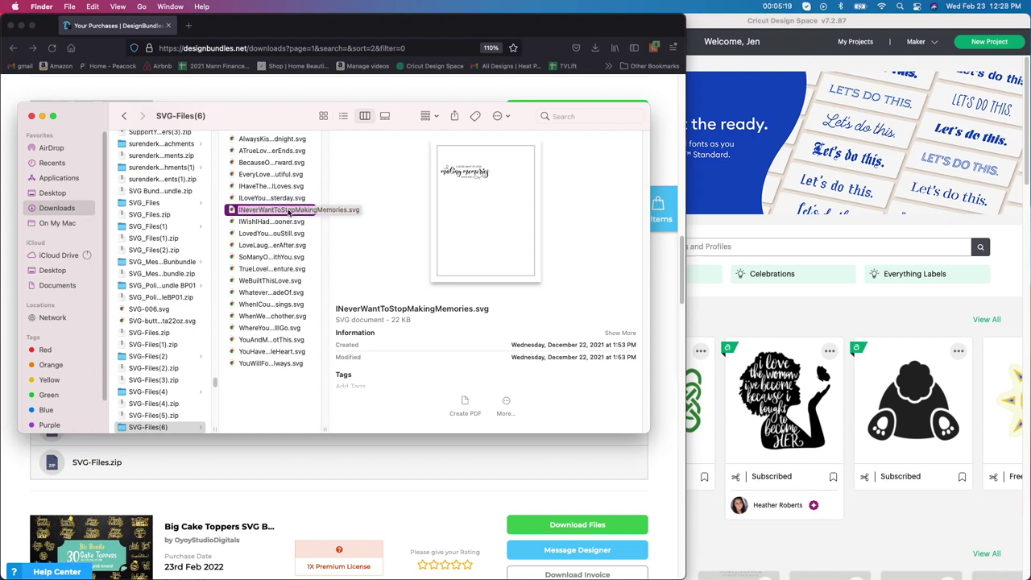
pyautogui.click(292, 221)
pyautogui.click(299, 232)
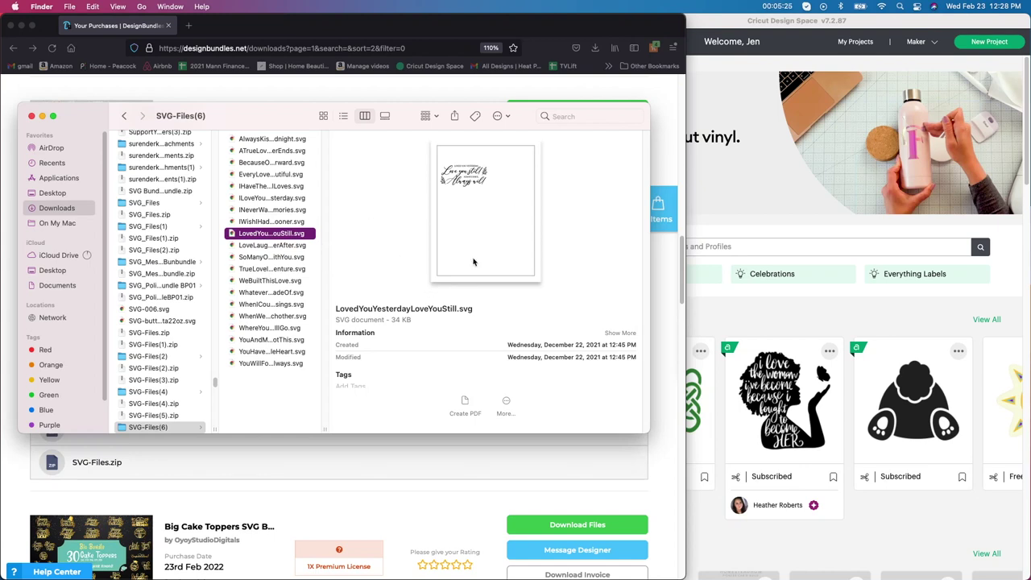
# Browse the quote designs in Gallery view, ending on AlwaysKissMeGoodnight.
pyautogui.click(384, 117)
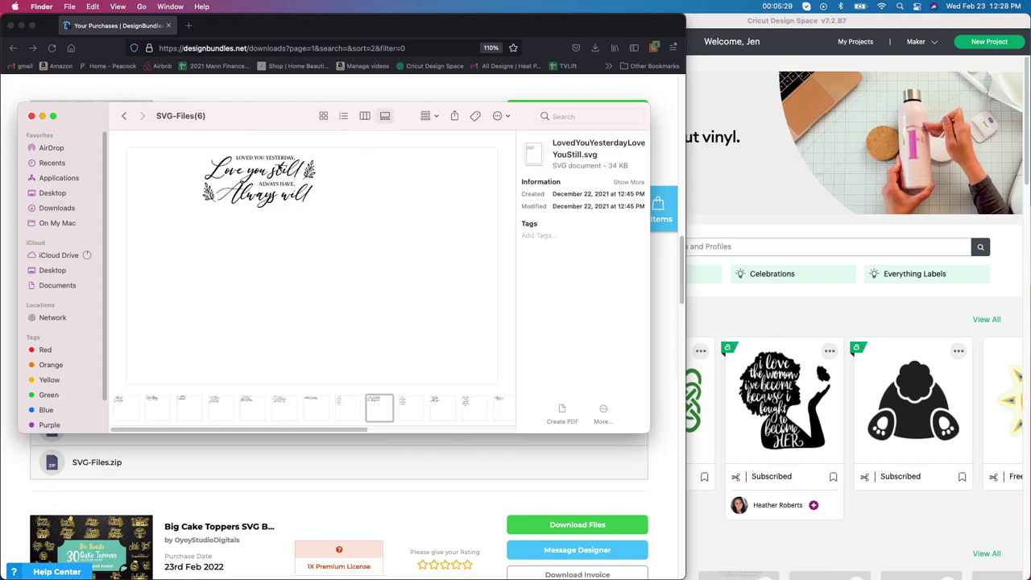
pyautogui.click(130, 414)
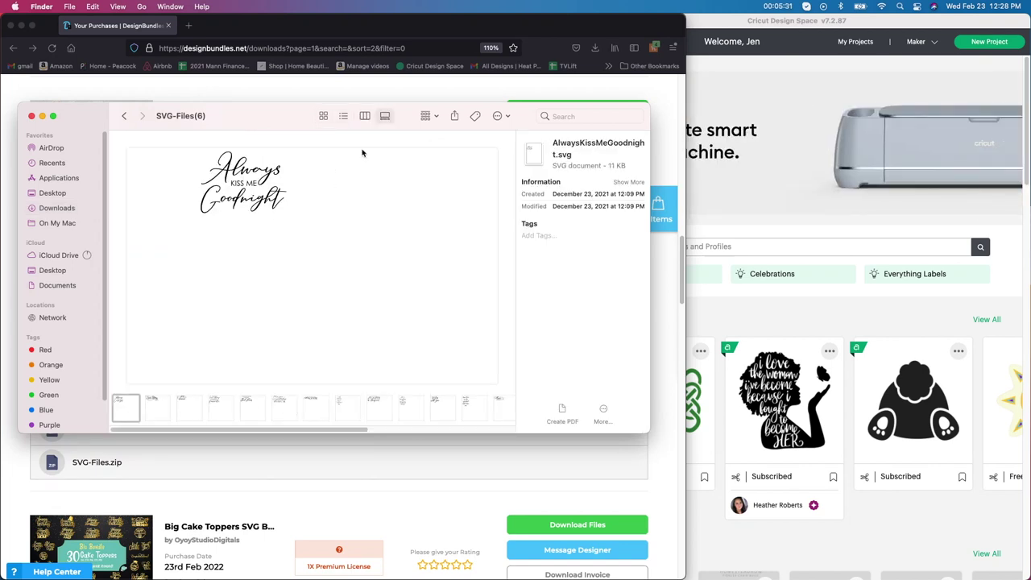
pyautogui.click(198, 414)
pyautogui.click(217, 413)
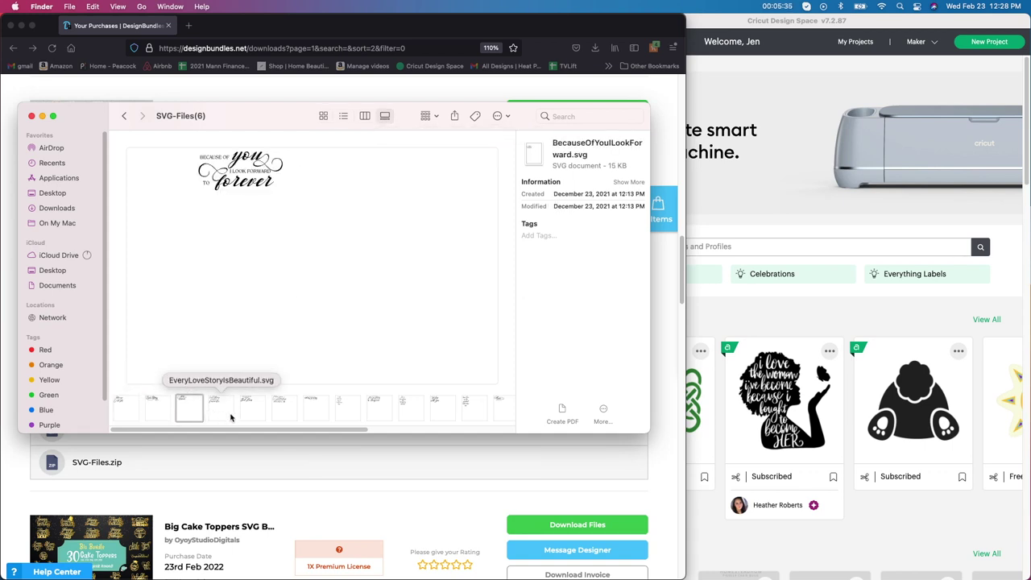
pyautogui.click(252, 414)
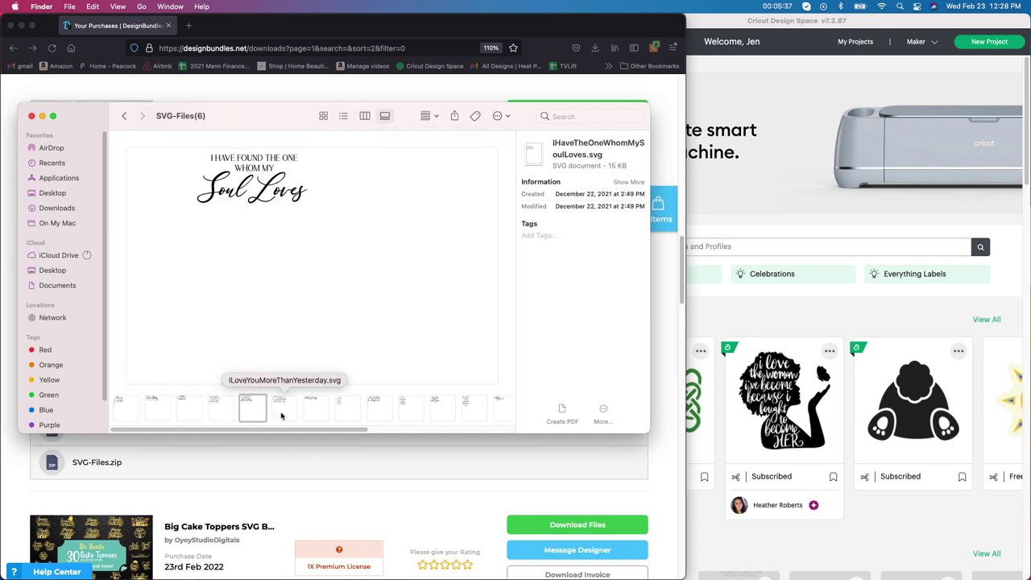
pyautogui.click(283, 414)
pyautogui.click(316, 412)
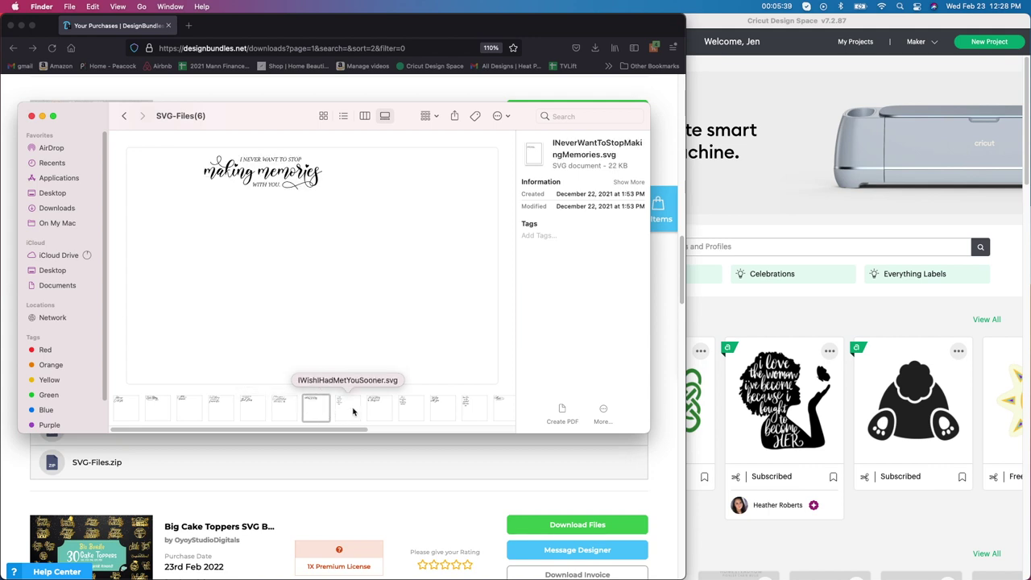
pyautogui.click(352, 410)
pyautogui.click(374, 409)
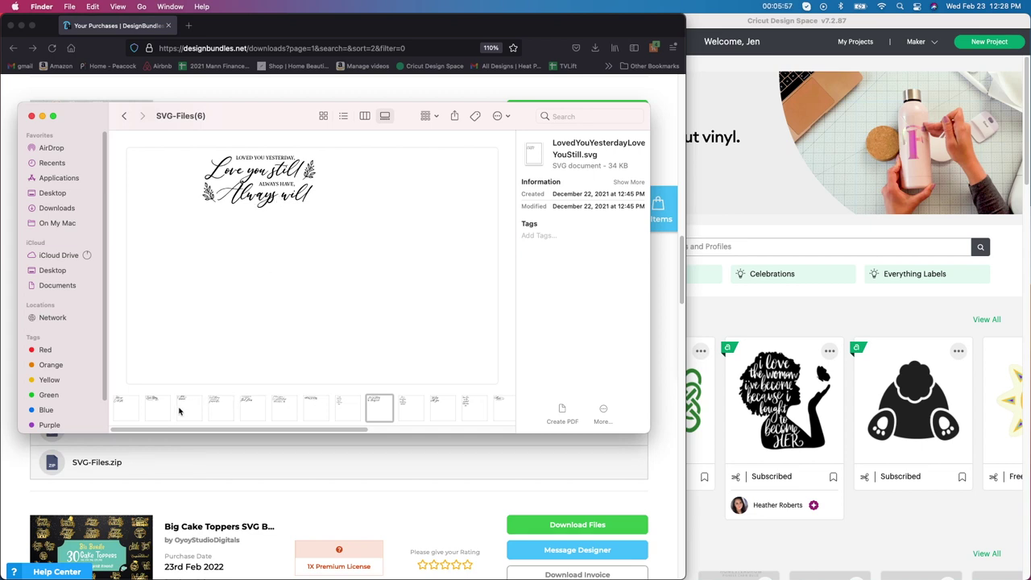
pyautogui.click(138, 408)
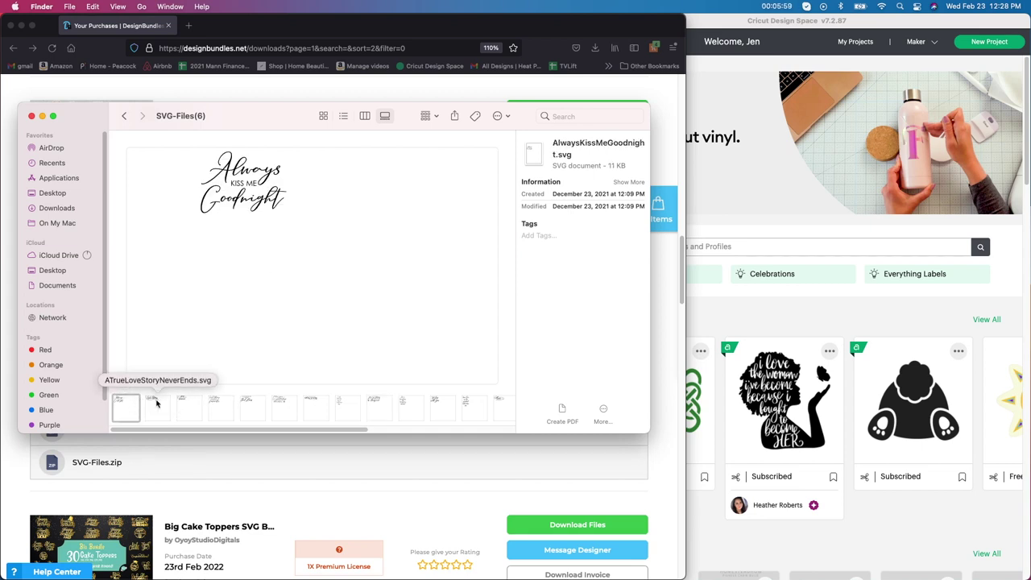
# Cycle Finder through Icon, List and Column views, then start a blank Cricut Design Space project.
pyautogui.click(323, 115)
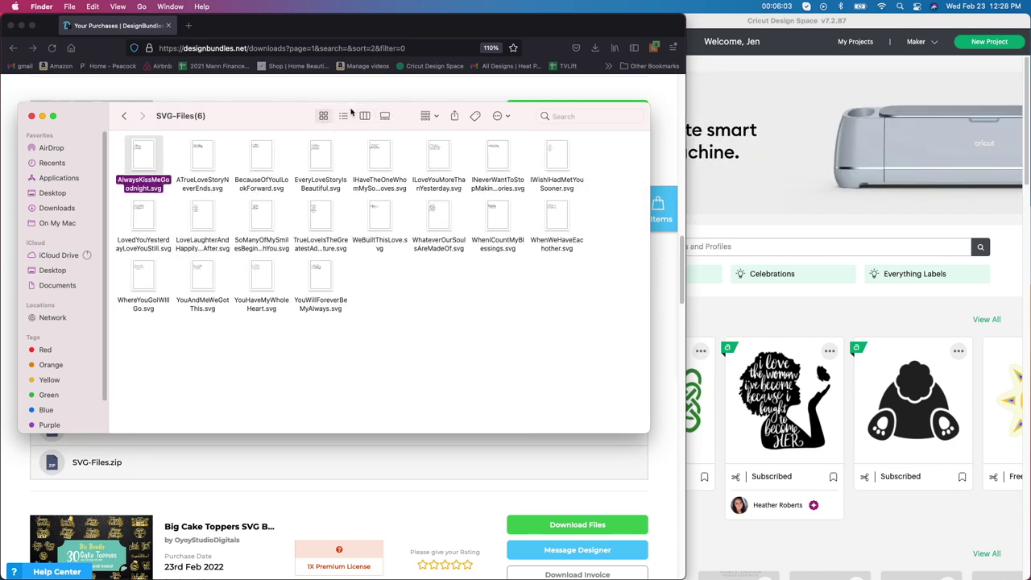
pyautogui.click(343, 115)
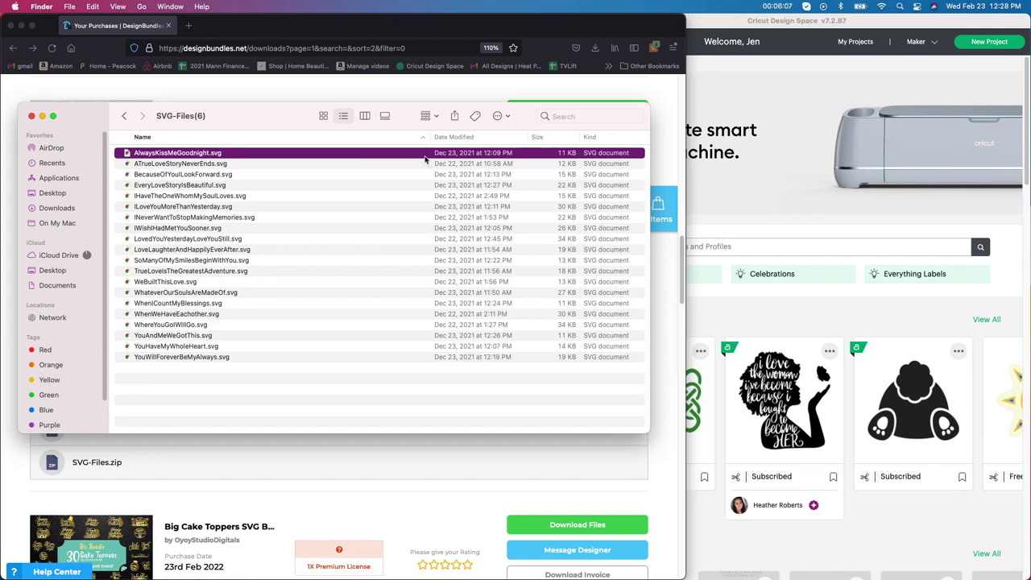
pyautogui.click(364, 116)
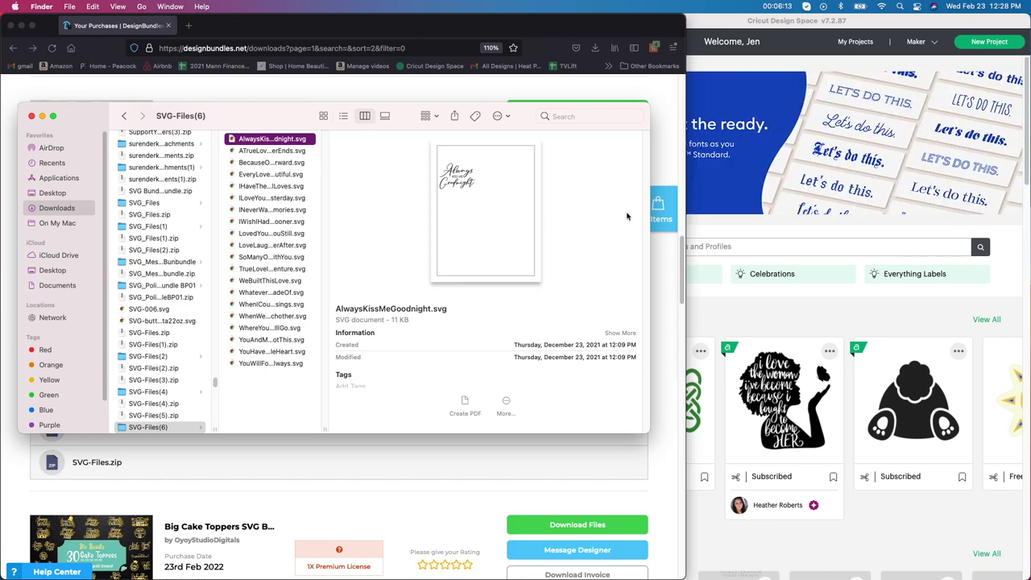
pyautogui.click(738, 220)
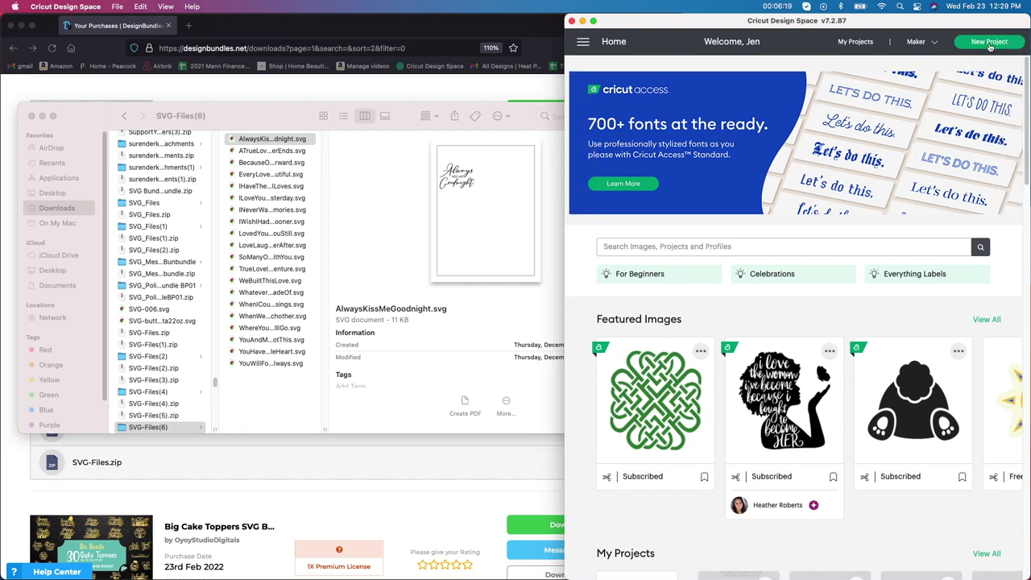
pyautogui.click(989, 44)
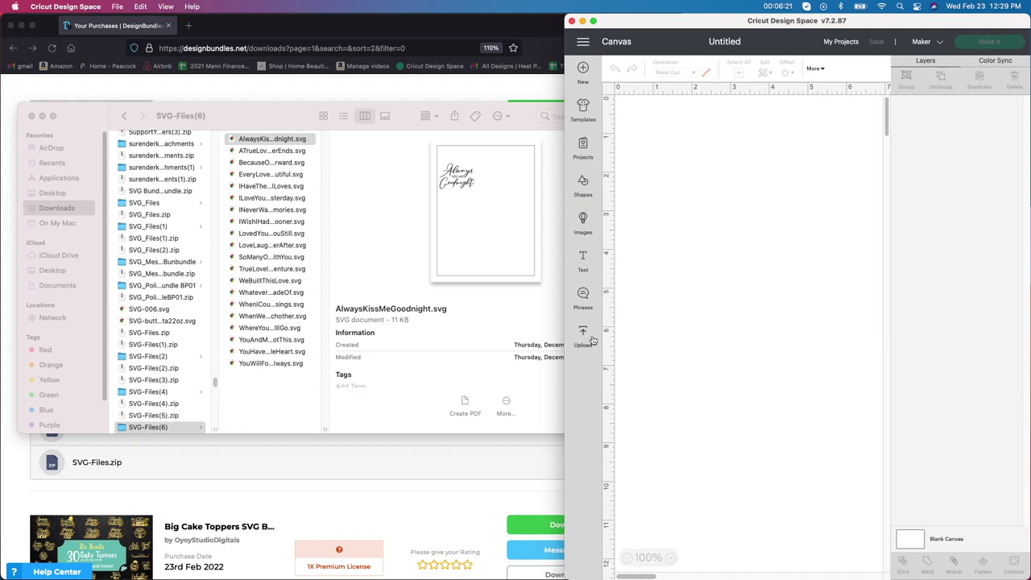
# Upload AlwaysKissMeGoodnight.svg as an image by dragging it from Finder into the upload area.
pyautogui.click(583, 337)
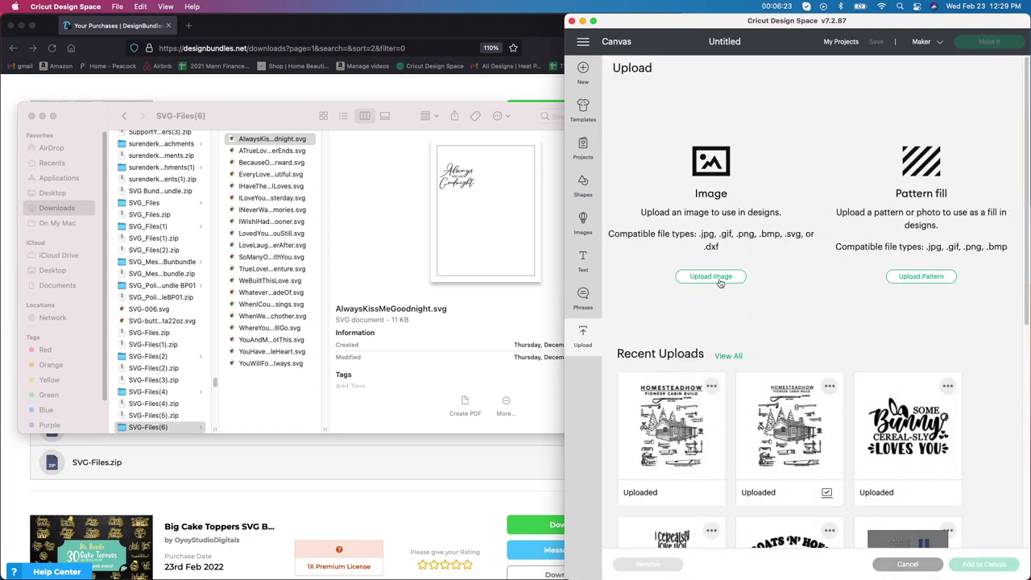
pyautogui.click(713, 278)
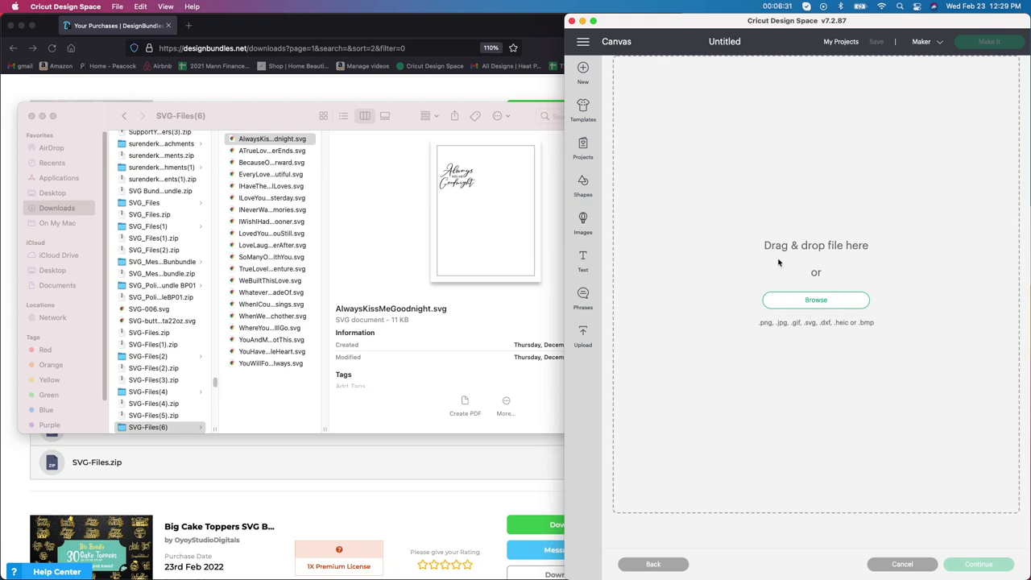
pyautogui.click(256, 140)
pyautogui.moveTo(256, 139); pyautogui.dragTo(798, 241)
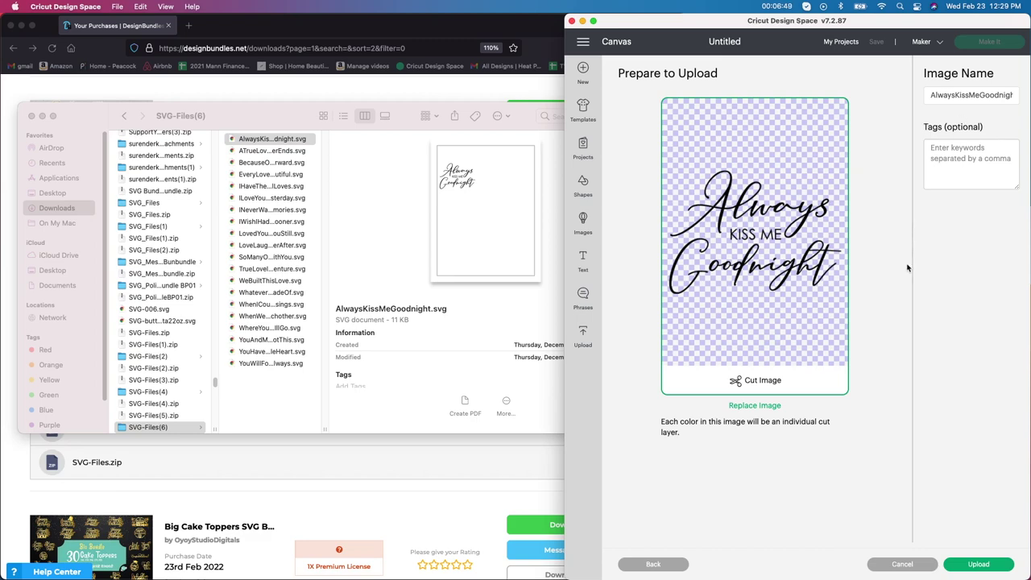
pyautogui.click(973, 566)
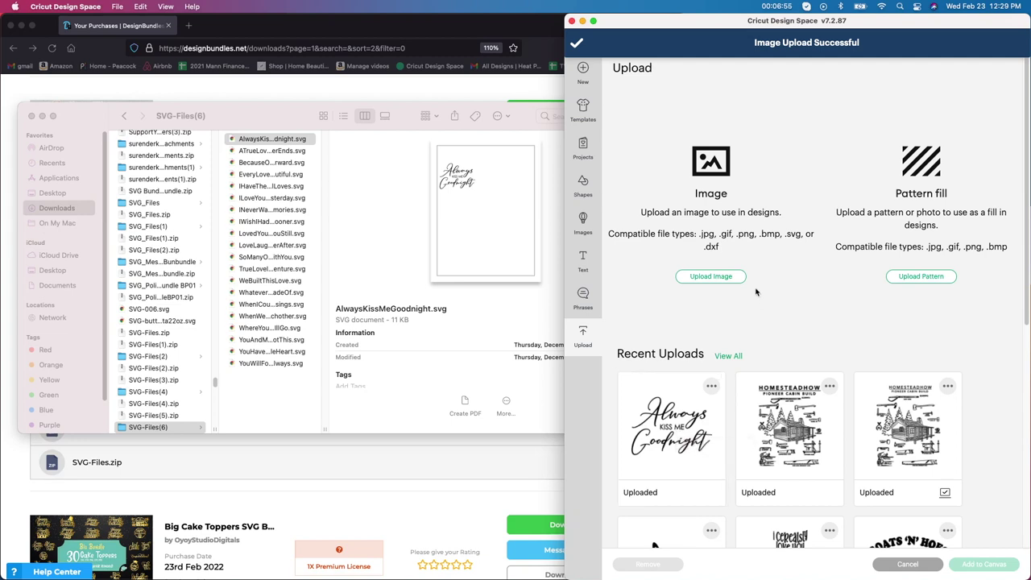
# Upload ATrueLoveStoryNeverEnds.svg as a second image by dragging it from Finder into Drag & drop.
pyautogui.click(712, 278)
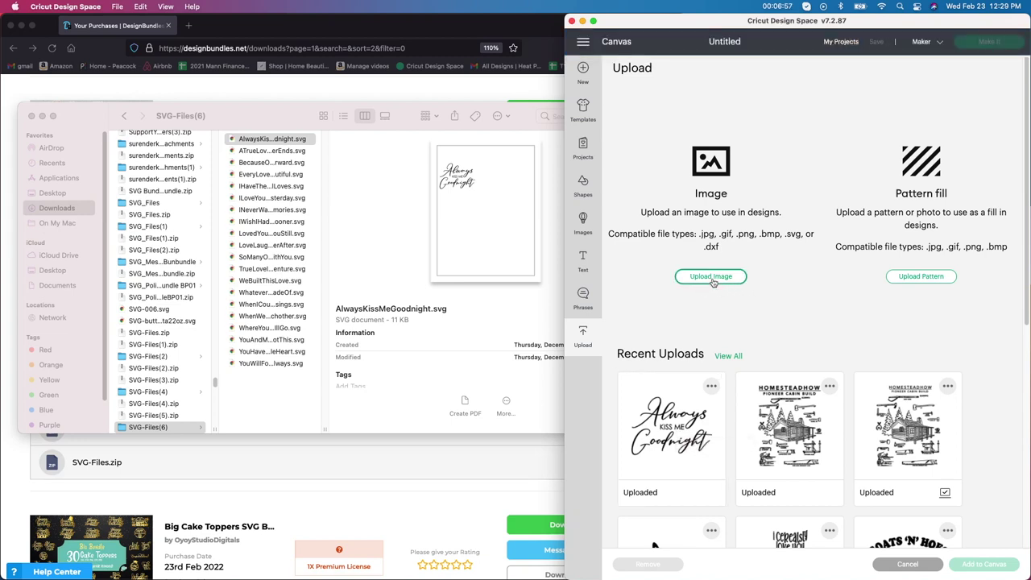
pyautogui.click(278, 158)
pyautogui.click(261, 151)
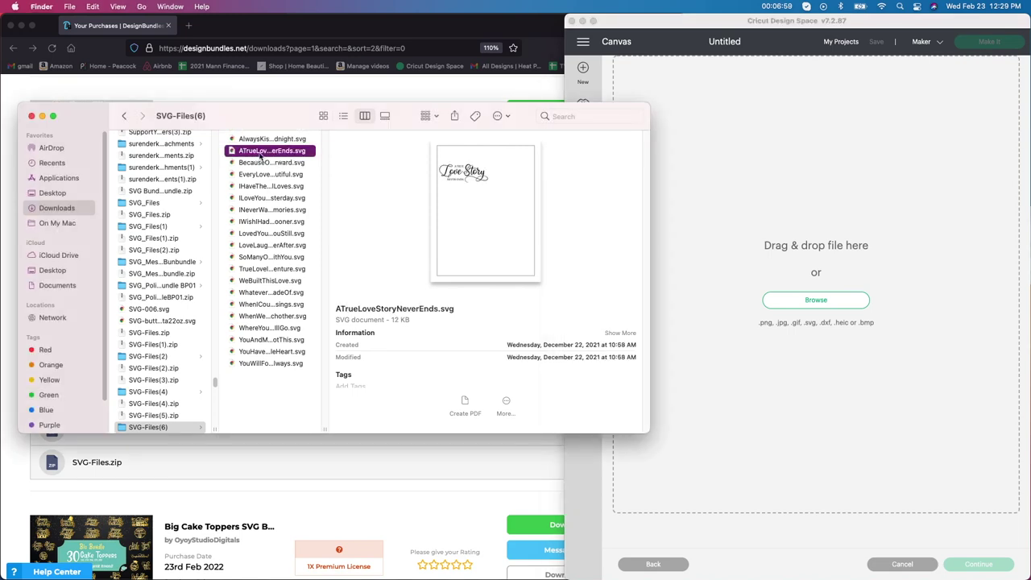
pyautogui.moveTo(260, 151); pyautogui.dragTo(748, 288)
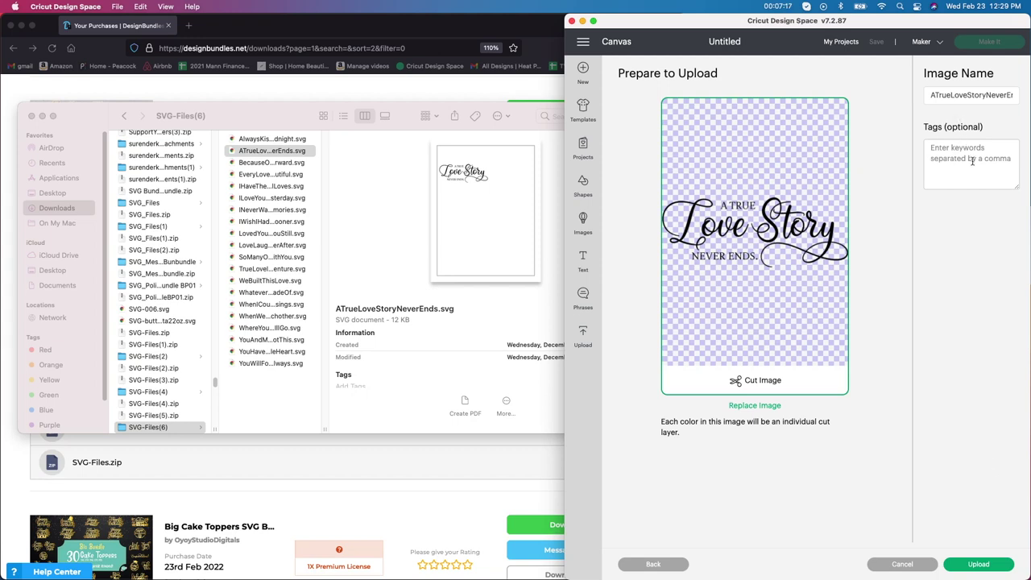
pyautogui.click(1001, 563)
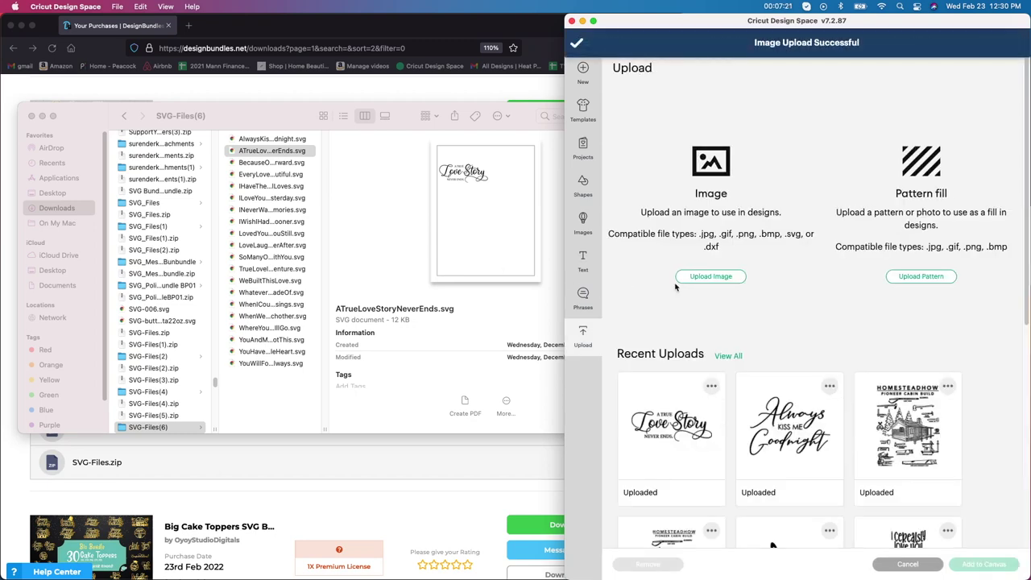
# Upload BecauseOfYouILookForward.svg from the downloads folder.
pyautogui.click(711, 278)
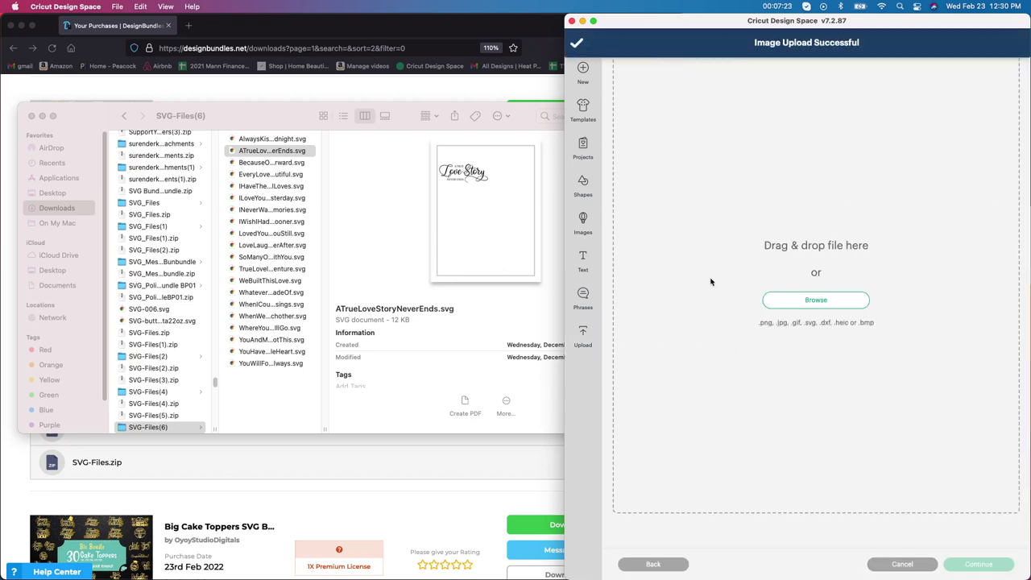
pyautogui.click(283, 153)
pyautogui.click(277, 161)
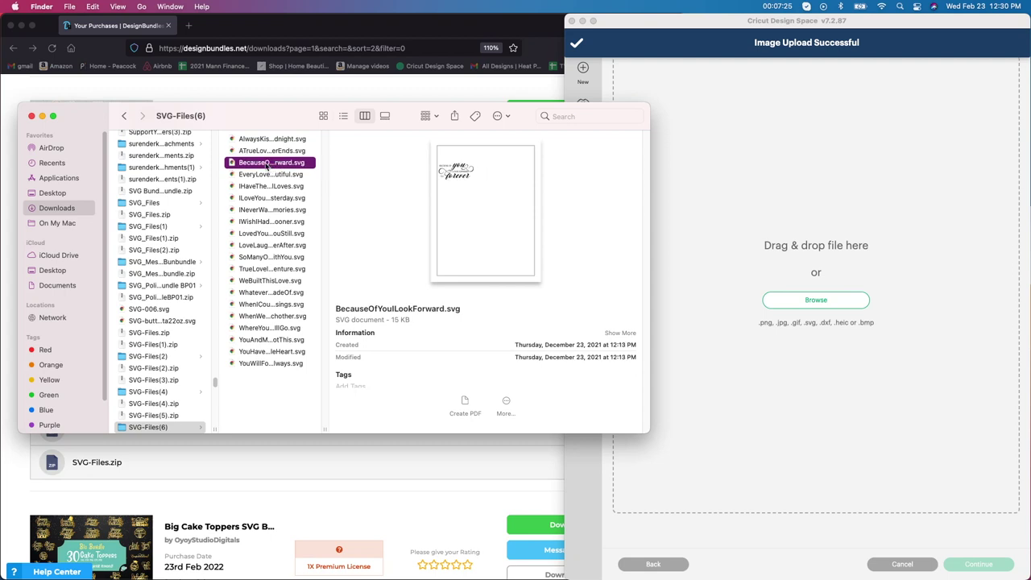
pyautogui.click(867, 297)
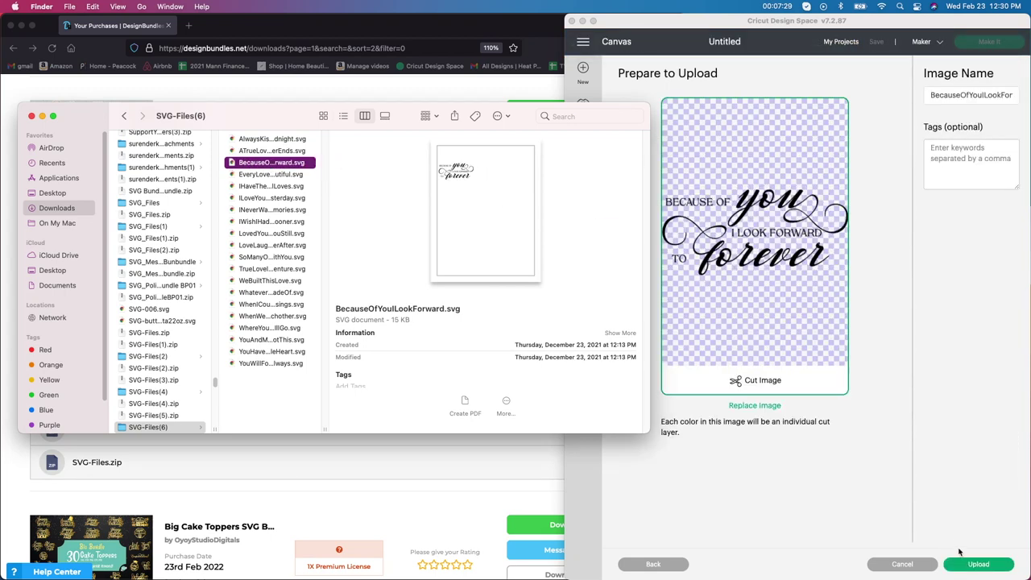
pyautogui.click(969, 564)
pyautogui.click(970, 567)
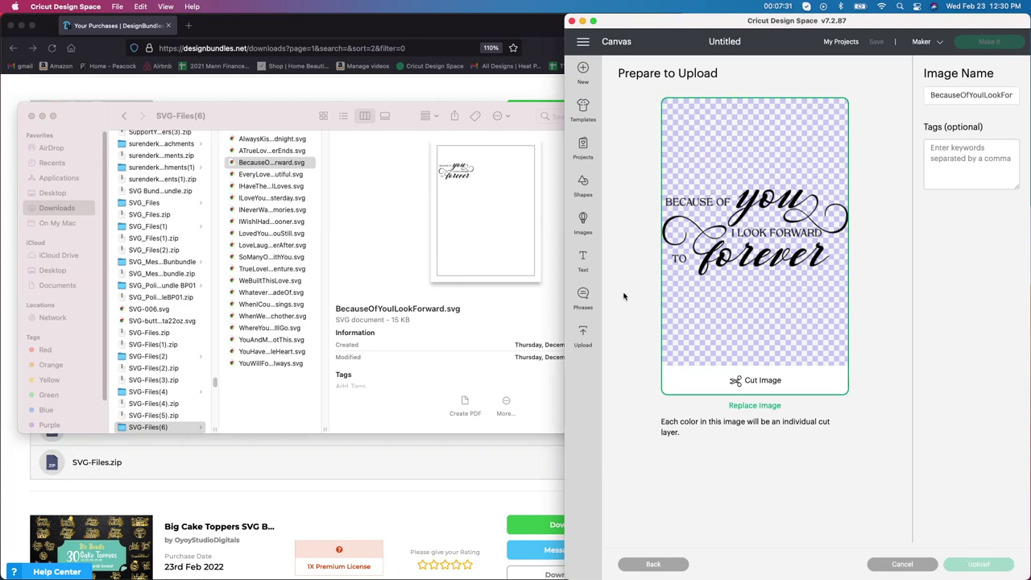
# Upload EveryLoveStoryIsBeautiful.svg by dropping it into the upload area.
pyautogui.click(701, 280)
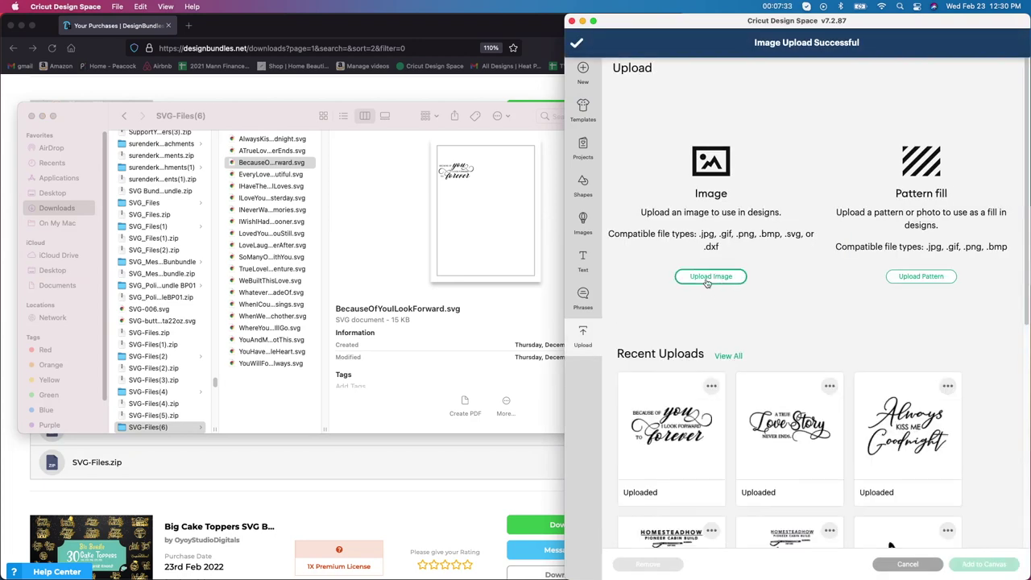
pyautogui.click(268, 174)
pyautogui.moveTo(268, 174); pyautogui.dragTo(773, 240)
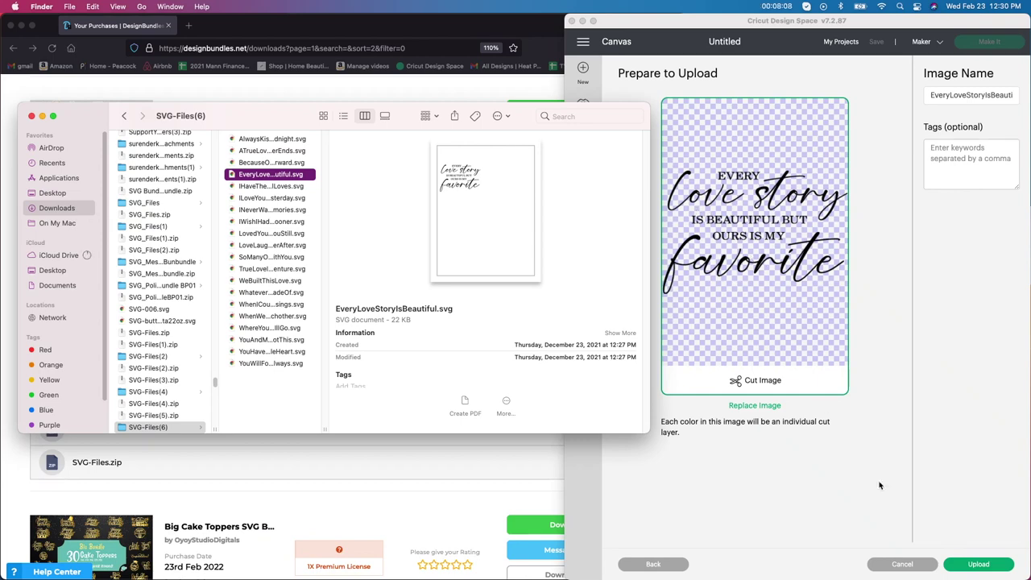
pyautogui.click(967, 556)
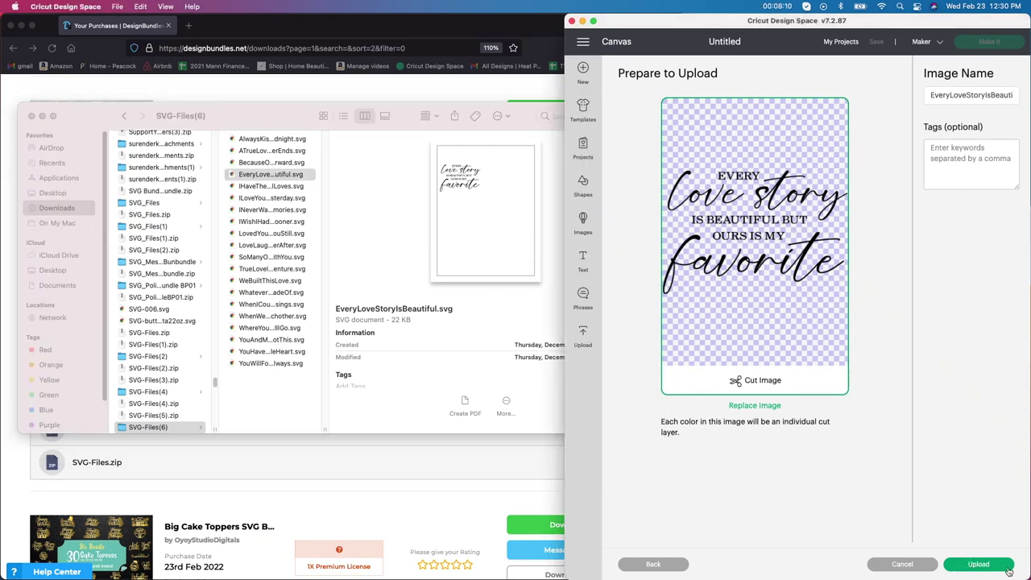
pyautogui.click(1005, 568)
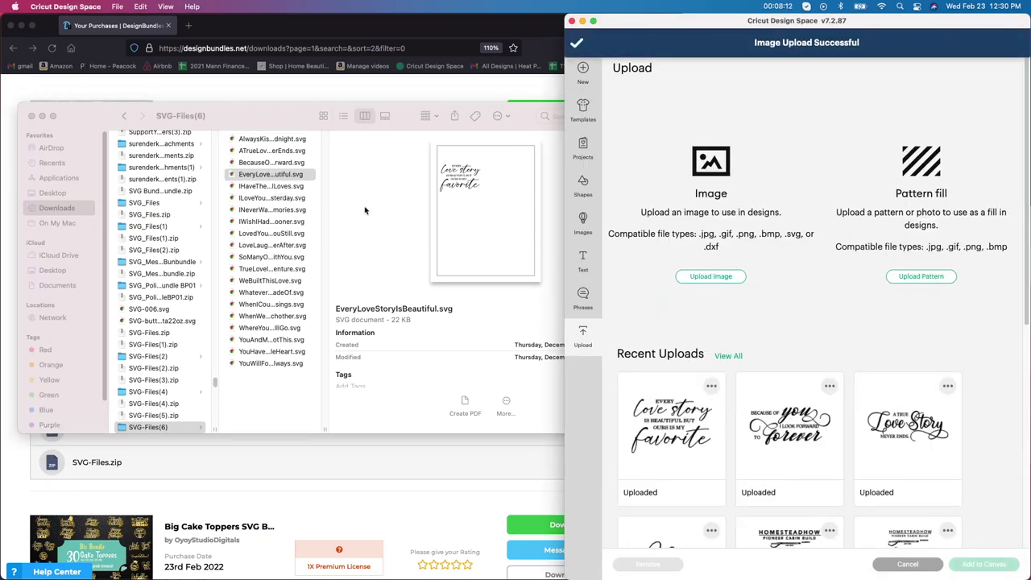
# Drop IHaveTheOneWhomMySoulLoves.svg into the upload area and finish uploading it.
pyautogui.click(710, 276)
pyautogui.click(278, 195)
pyautogui.click(267, 190)
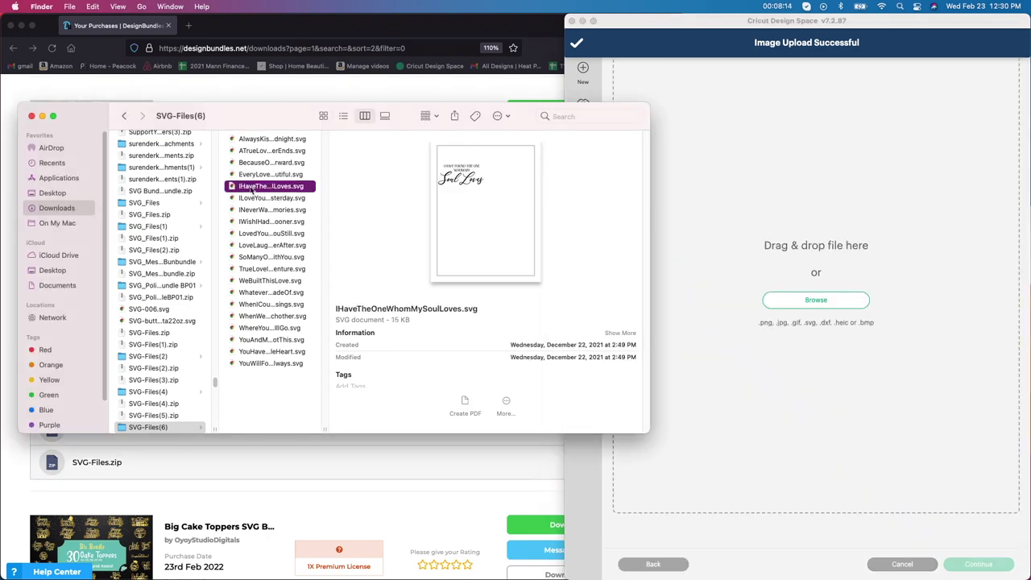
pyautogui.moveTo(267, 190); pyautogui.dragTo(660, 230)
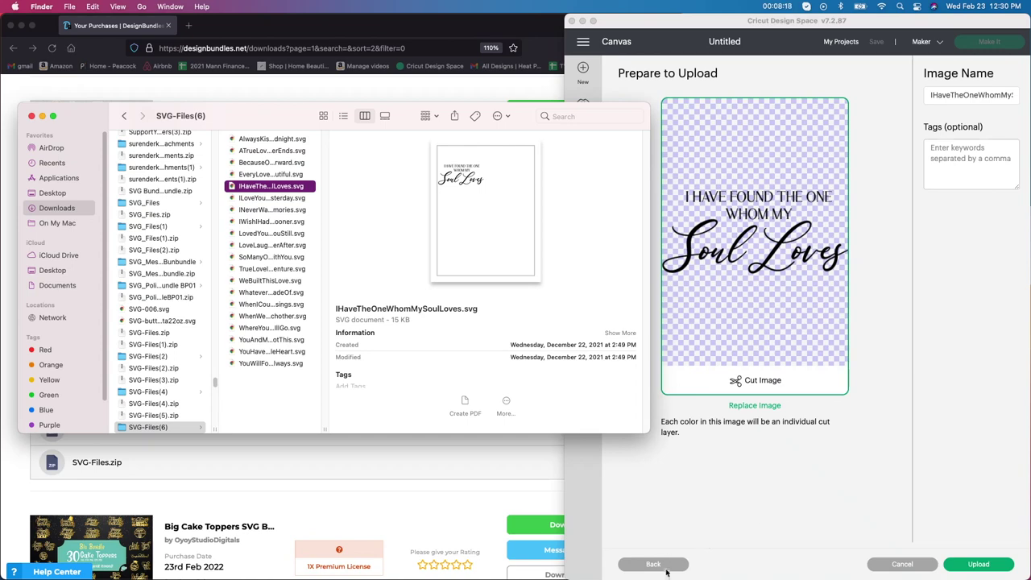
pyautogui.click(983, 563)
pyautogui.click(981, 563)
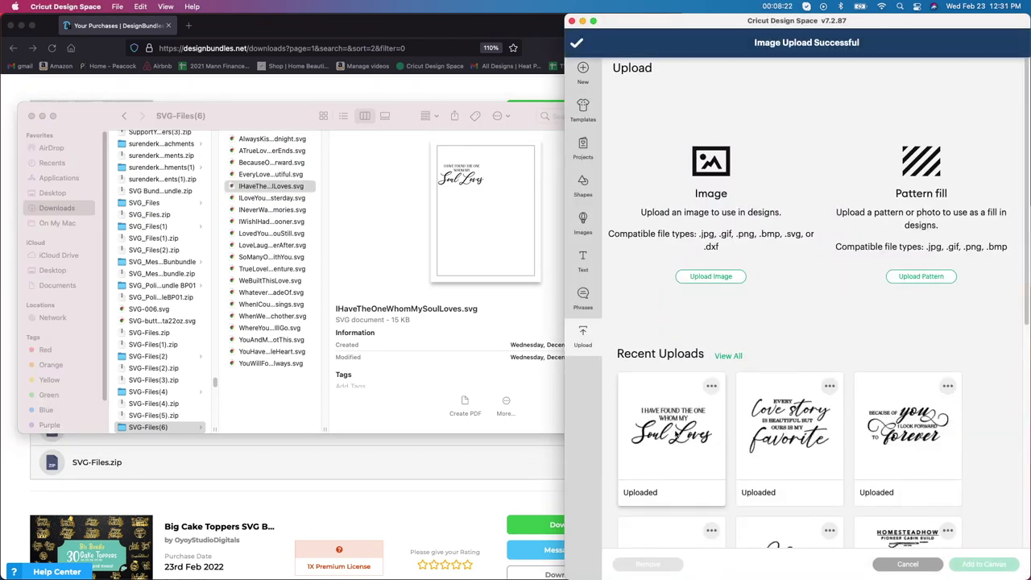
# Add both quotes to the canvas and place the Soul Loves quote right of the Love Story quote.
pyautogui.click(973, 568)
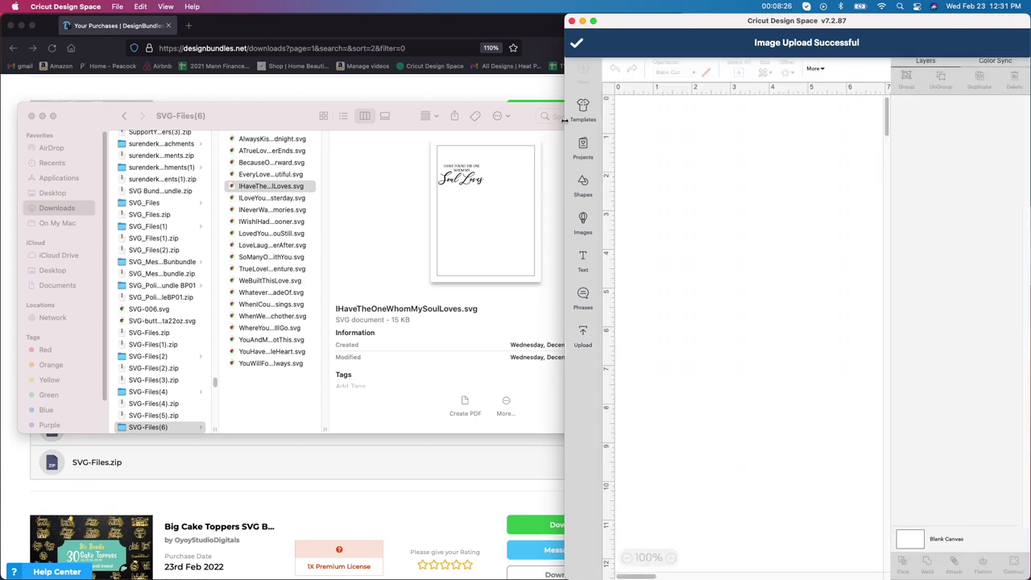
pyautogui.moveTo(562, 123); pyautogui.dragTo(57, 77)
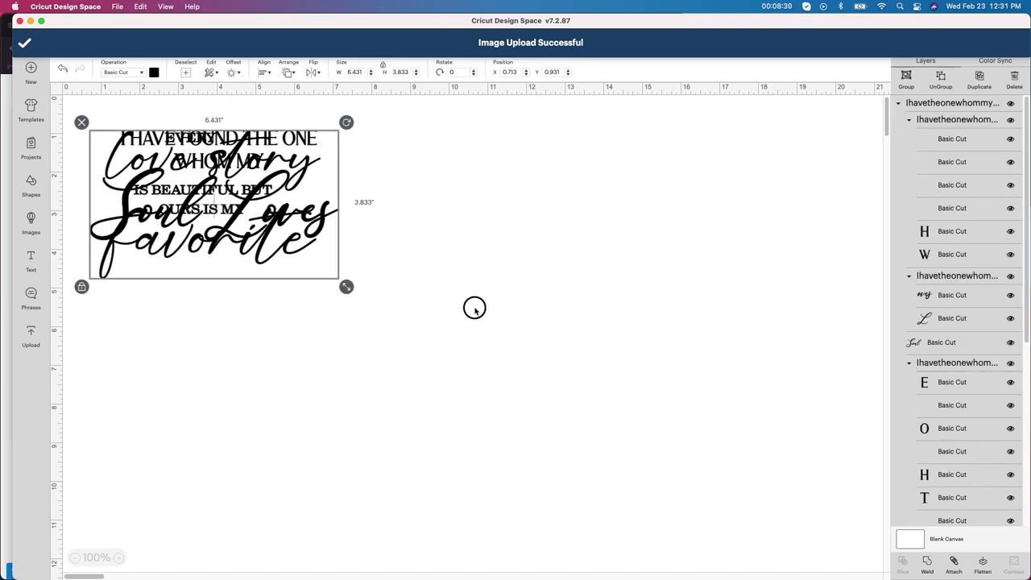
pyautogui.moveTo(233, 208); pyautogui.dragTo(531, 222)
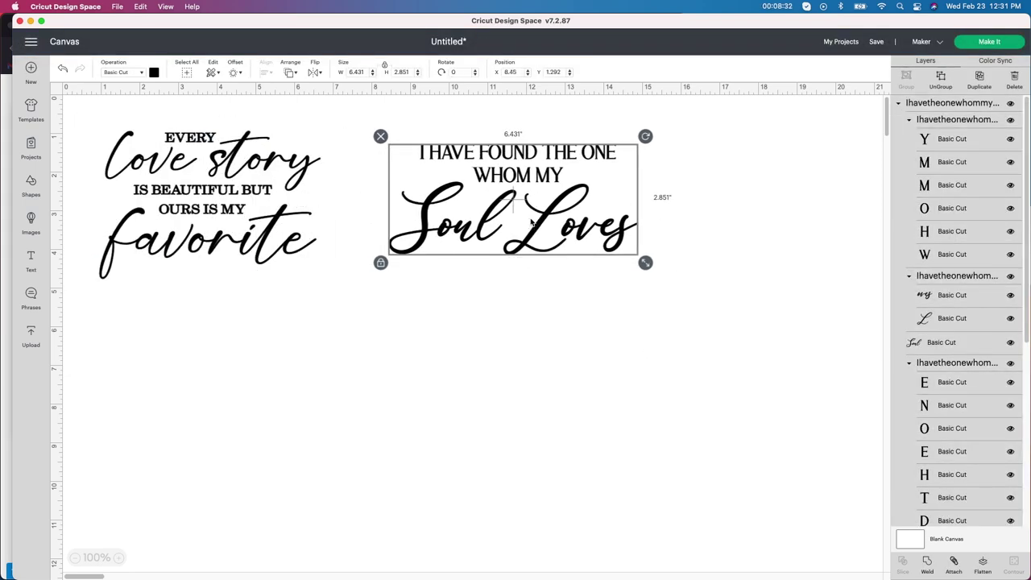
pyautogui.click(529, 329)
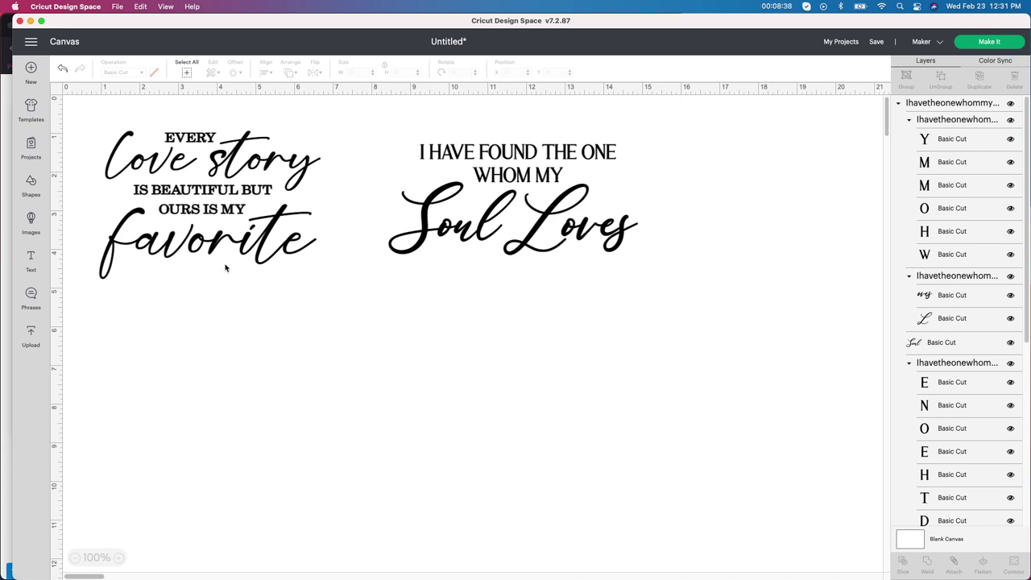
pyautogui.moveTo(476, 236); pyautogui.dragTo(448, 231)
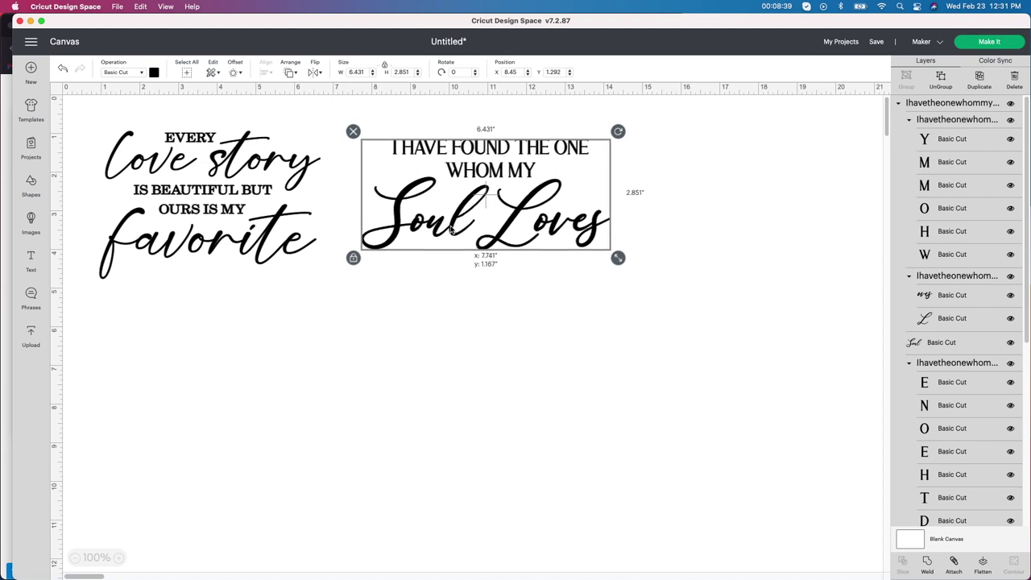
pyautogui.click(469, 319)
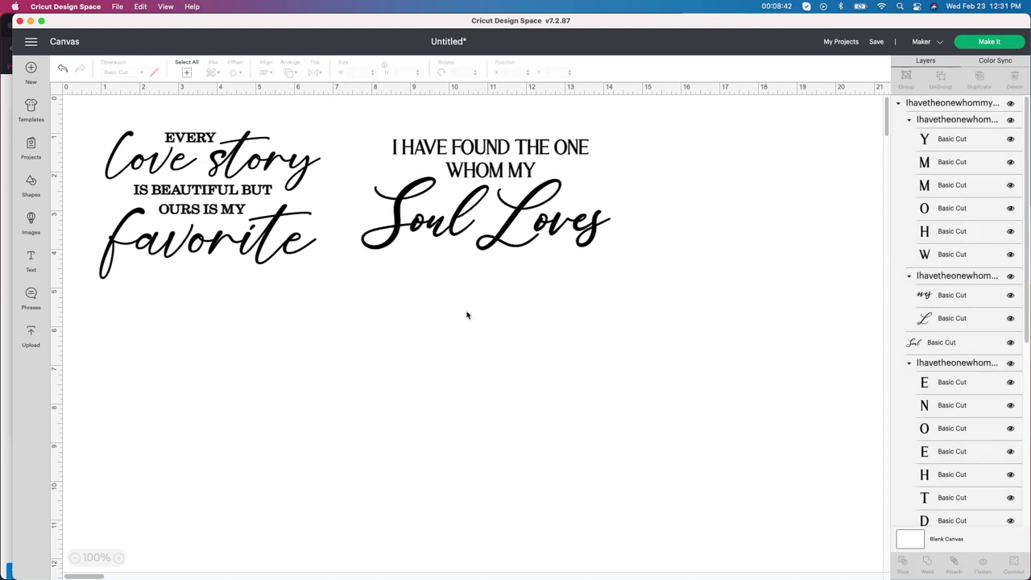